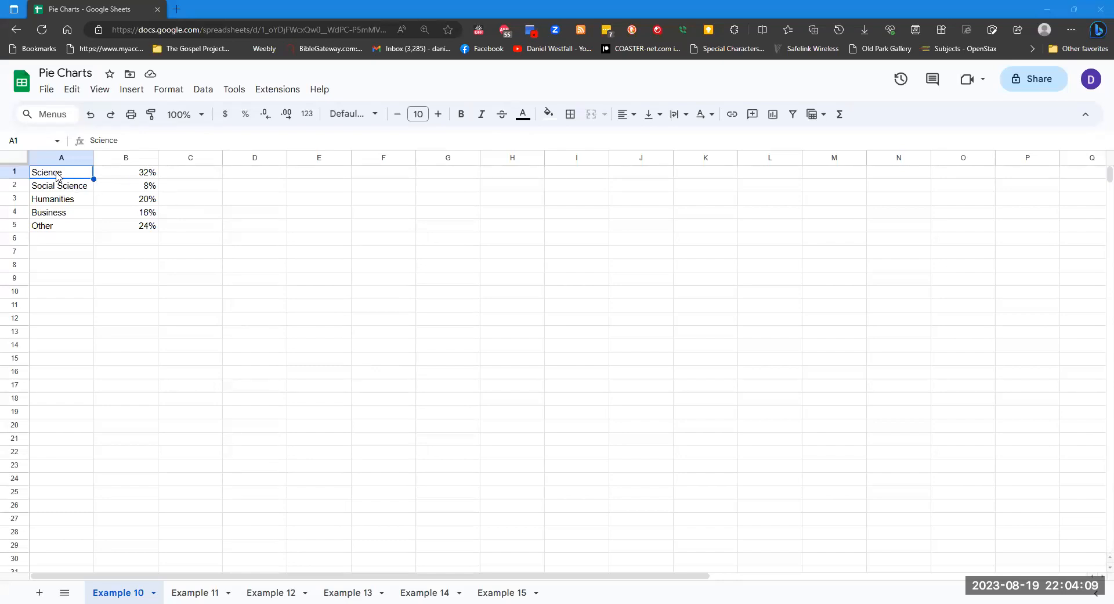
Insert a blank chart into the sheet from the empty cell A7 and open it for editing
{"action": "left_click_drag", "start_coordinate": [57, 176], "coordinate": [144, 230]}
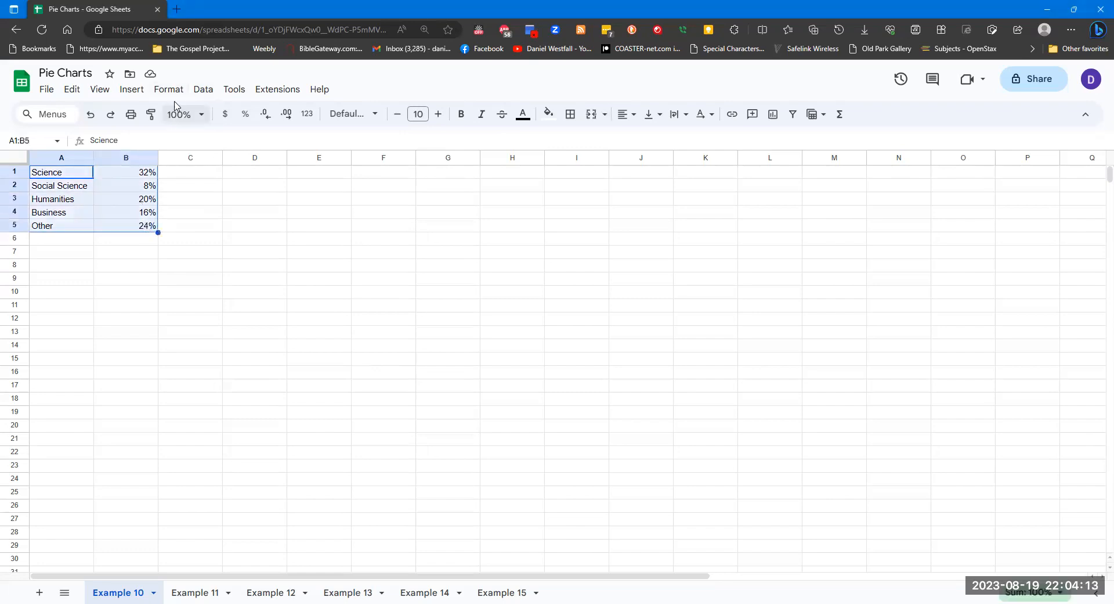
{"action": "left_click", "coordinate": [76, 278]}
{"action": "left_click", "coordinate": [69, 251]}
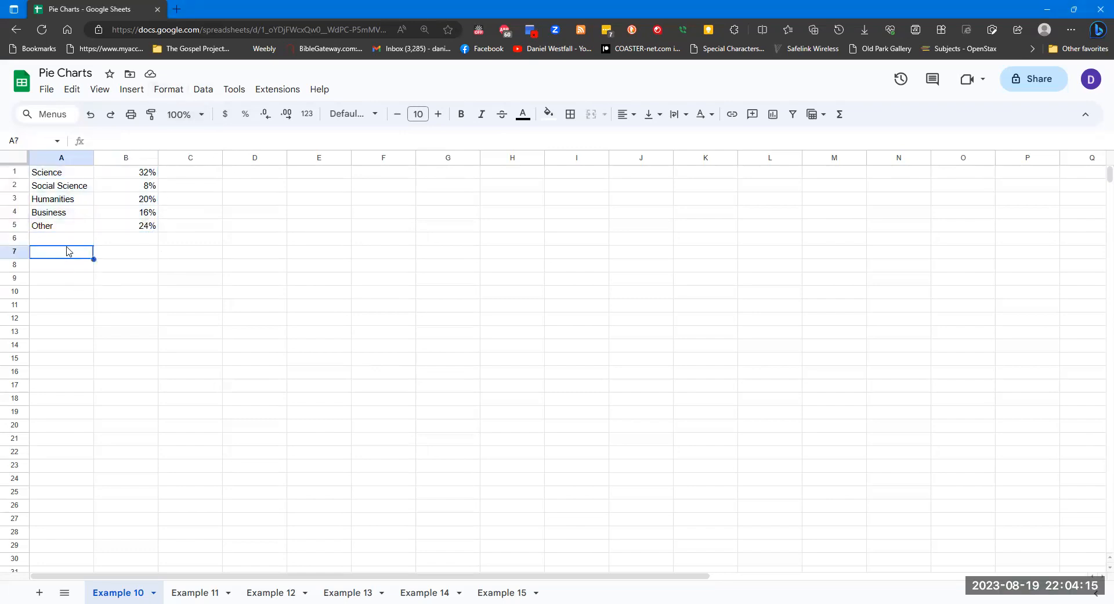
{"action": "left_click", "coordinate": [145, 93]}
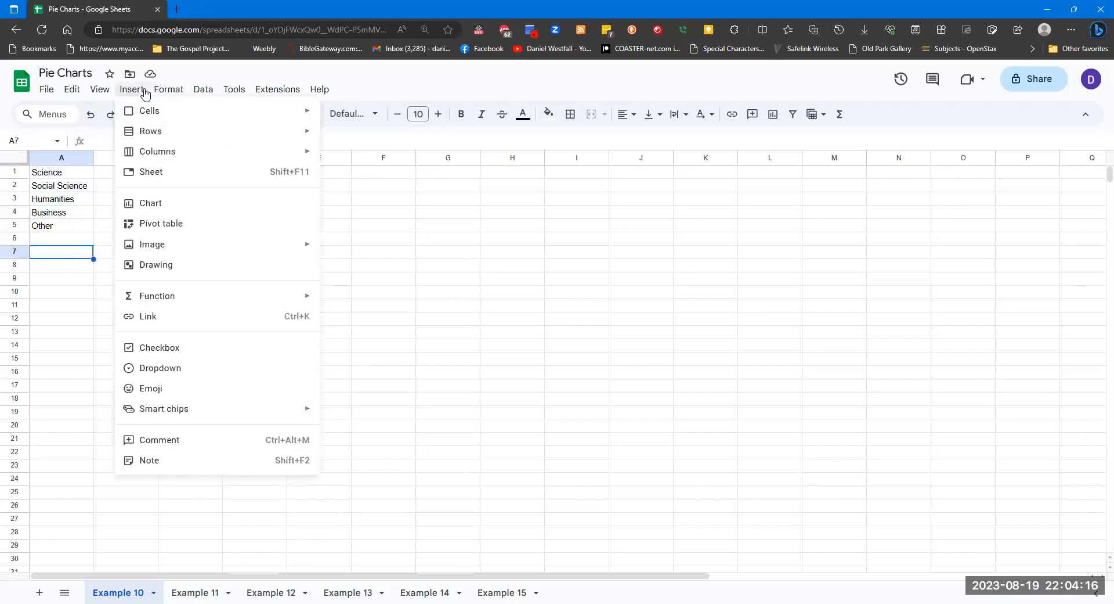
{"action": "left_click", "coordinate": [196, 208]}
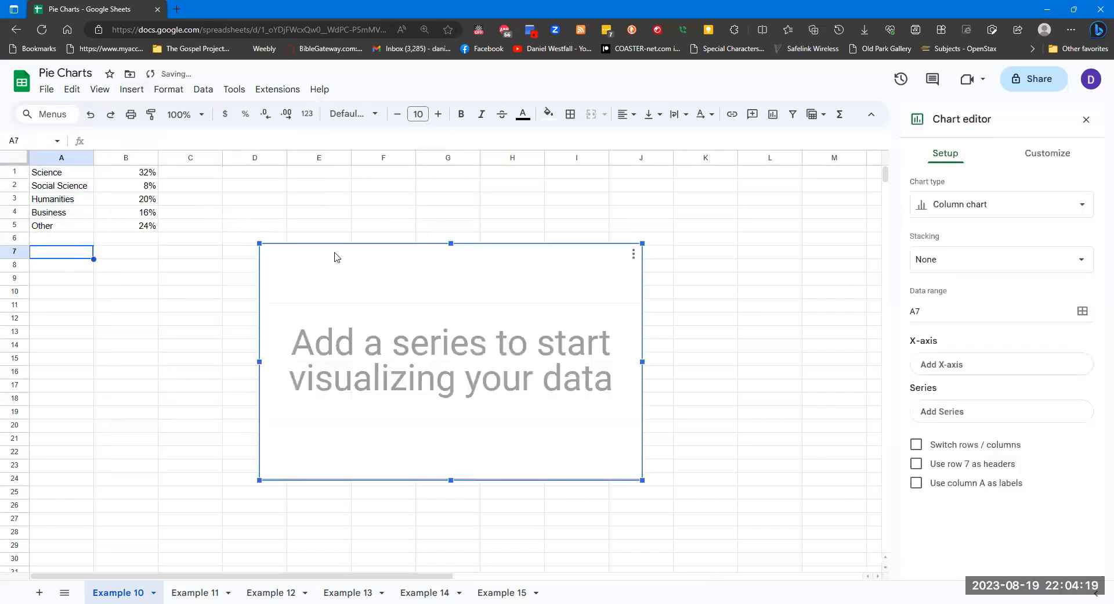
{"action": "left_click", "coordinate": [634, 258]}
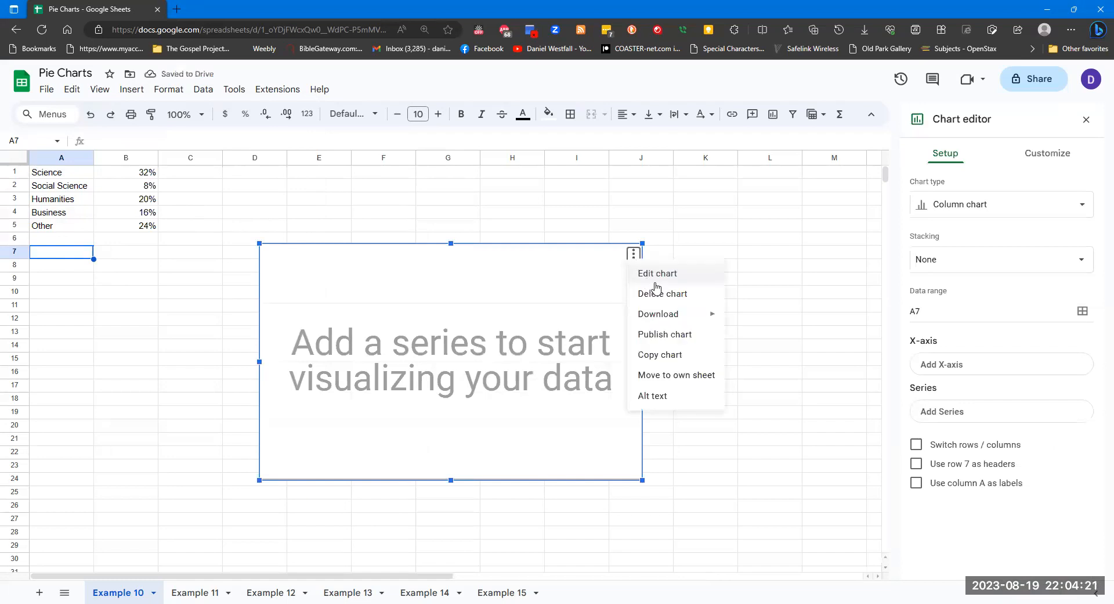
{"action": "left_click", "coordinate": [653, 276]}
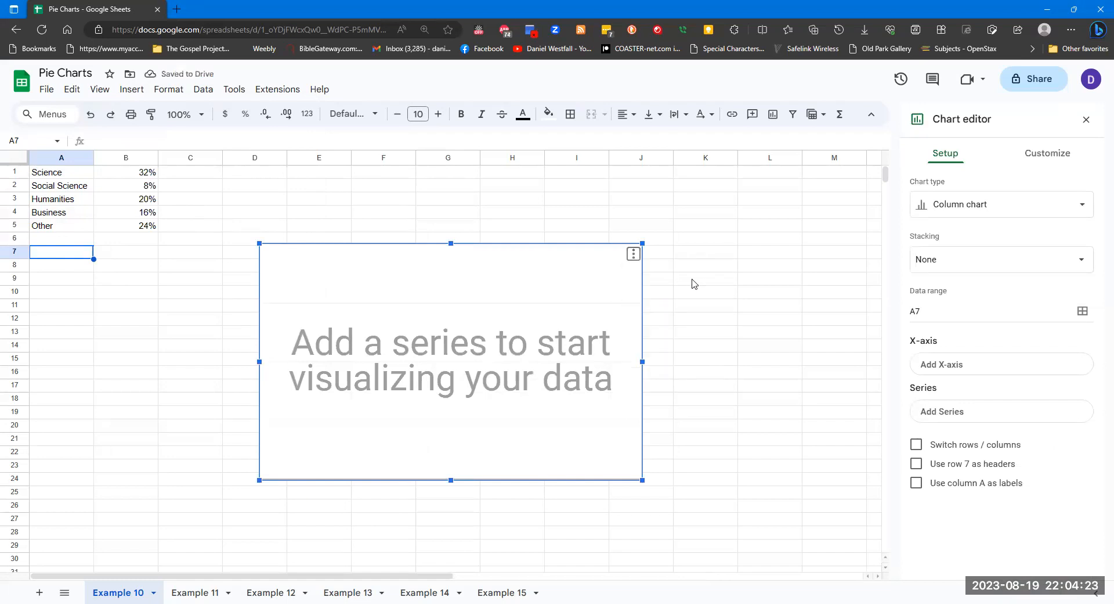
Set the chart's data range to A1:B5 and change its type to a pie chart
{"action": "left_click", "coordinate": [961, 314]}
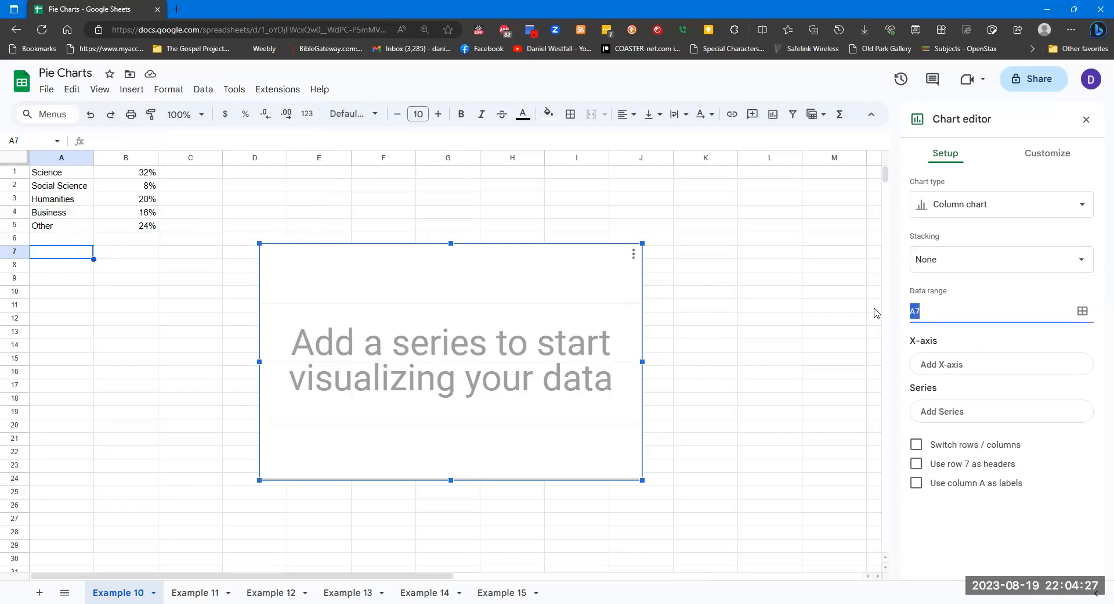
{"action": "type", "text": "A"}
{"action": "left_click", "coordinate": [1010, 204]}
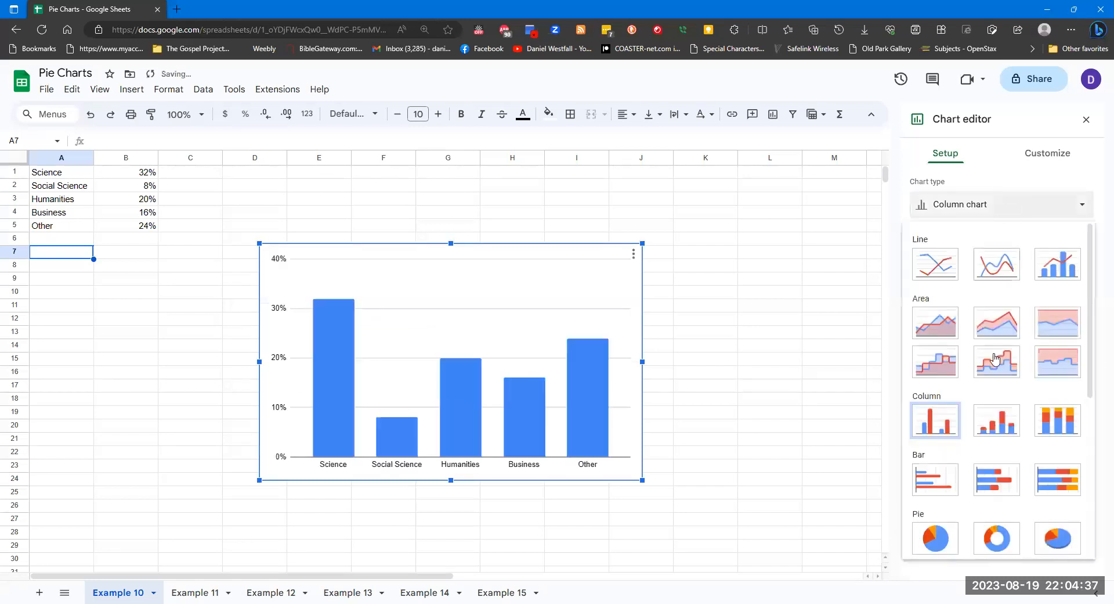
{"action": "left_click", "coordinate": [941, 535]}
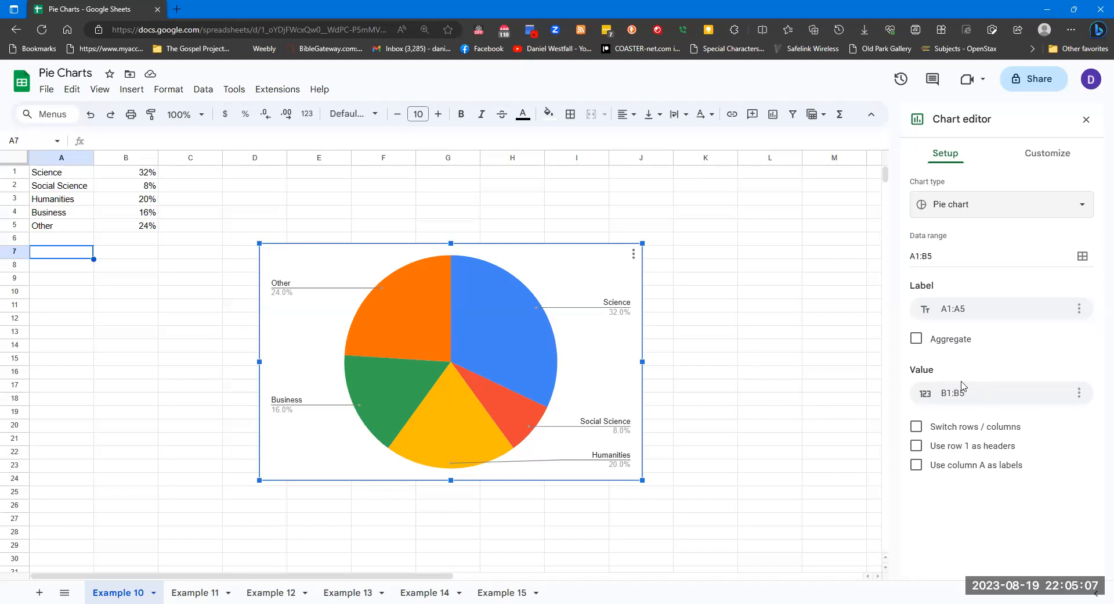
Try the doughnut and 3D pie types on the chart, and return it to the plain pie chart
{"action": "left_click", "coordinate": [1037, 209]}
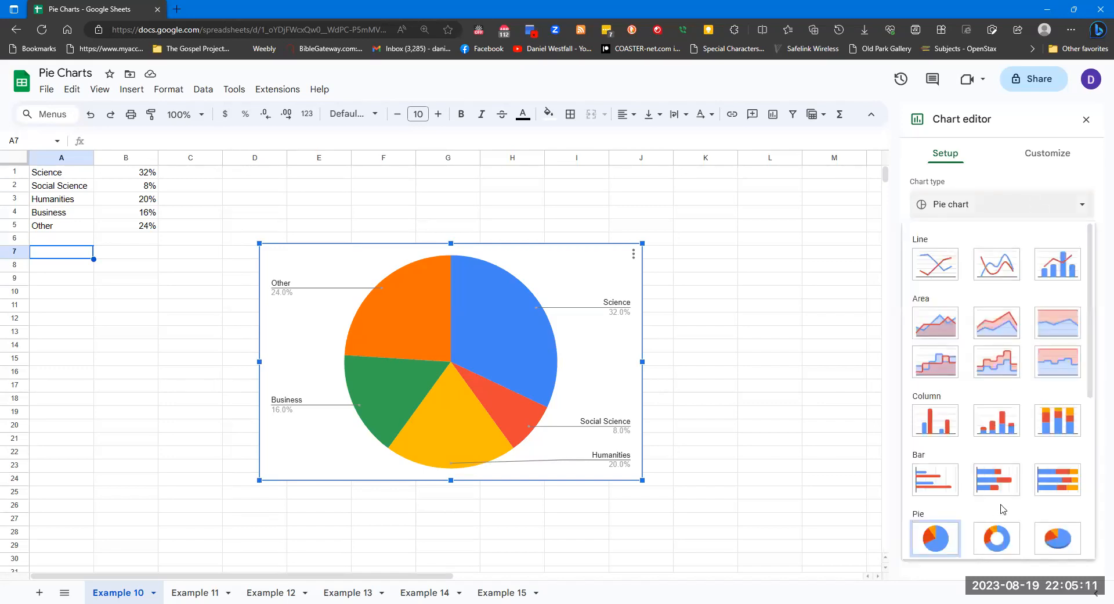
{"action": "left_click", "coordinate": [996, 540]}
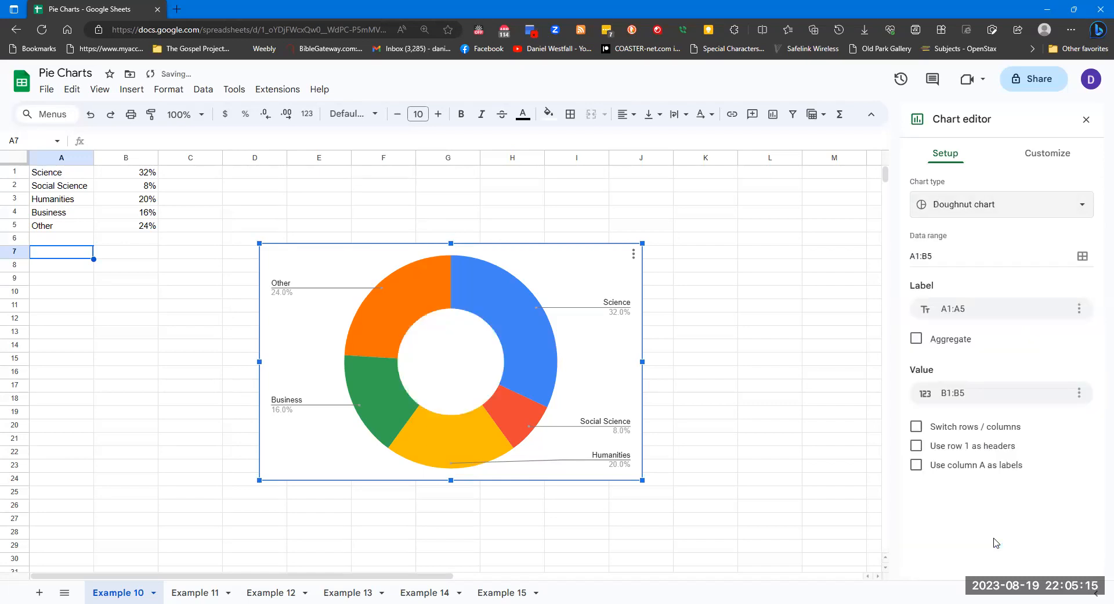
{"action": "left_click", "coordinate": [1040, 207]}
{"action": "left_click", "coordinate": [1058, 539]}
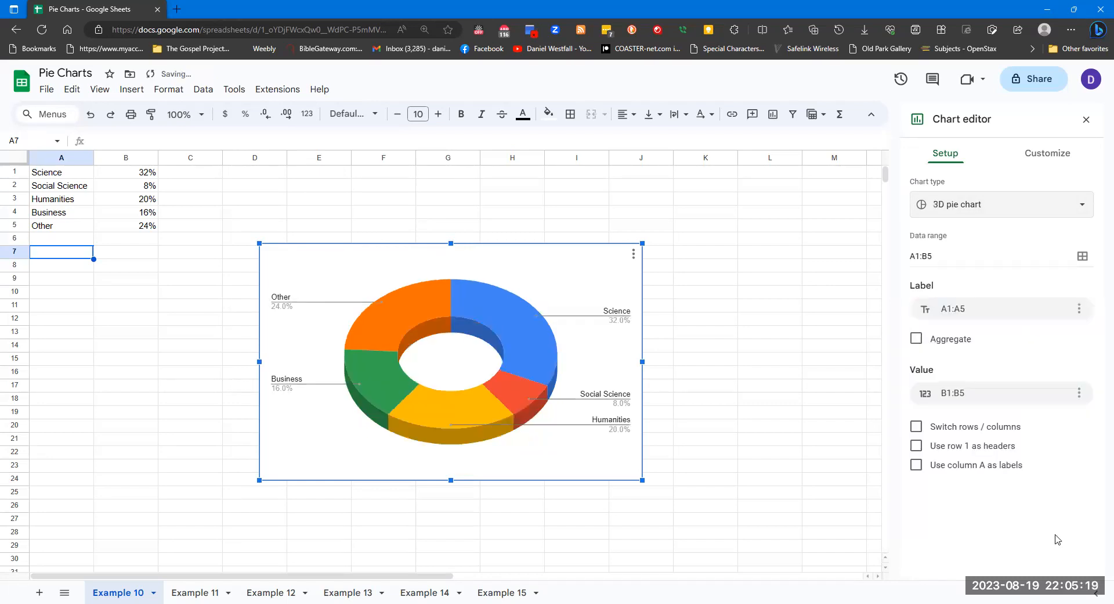
{"action": "left_click", "coordinate": [1012, 207]}
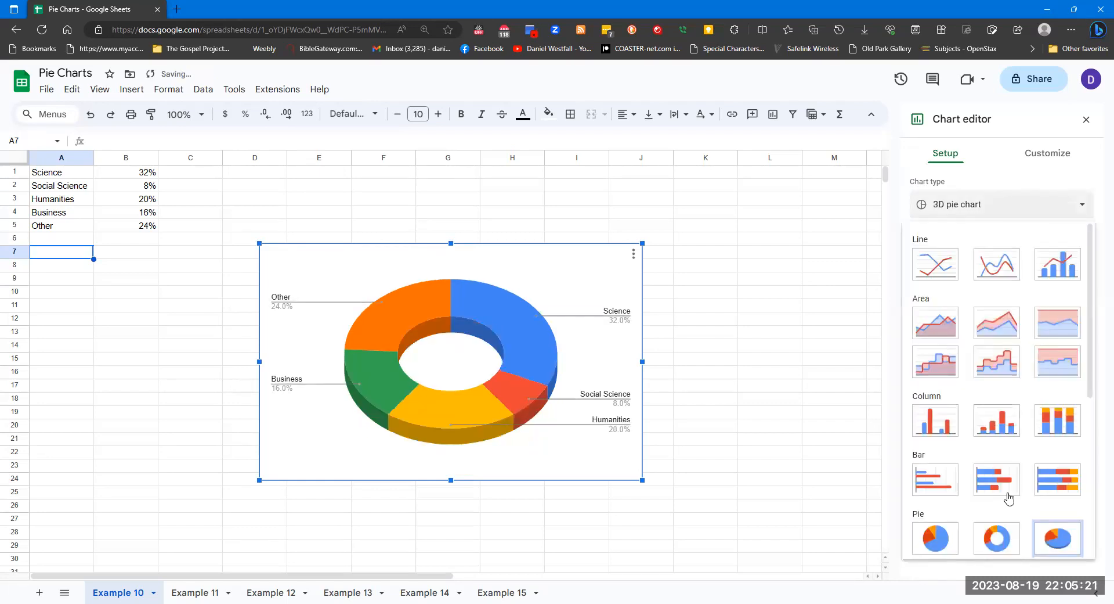
{"action": "left_click", "coordinate": [942, 539]}
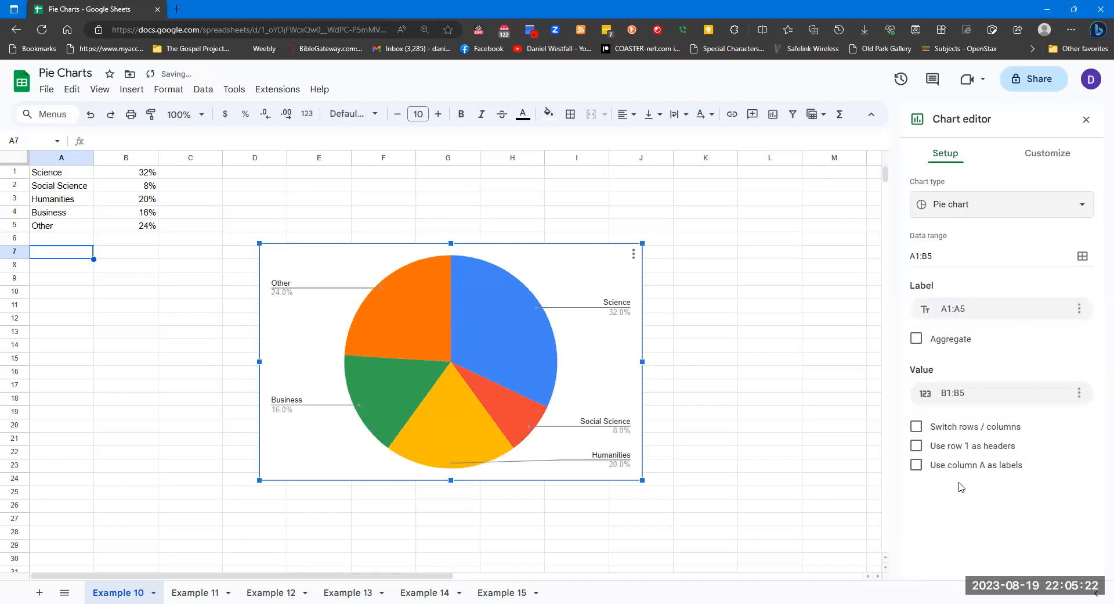
Change the chart type to 3D pie chart and keep the chart open for editing
{"action": "left_click", "coordinate": [1023, 215]}
{"action": "left_click", "coordinate": [1066, 543]}
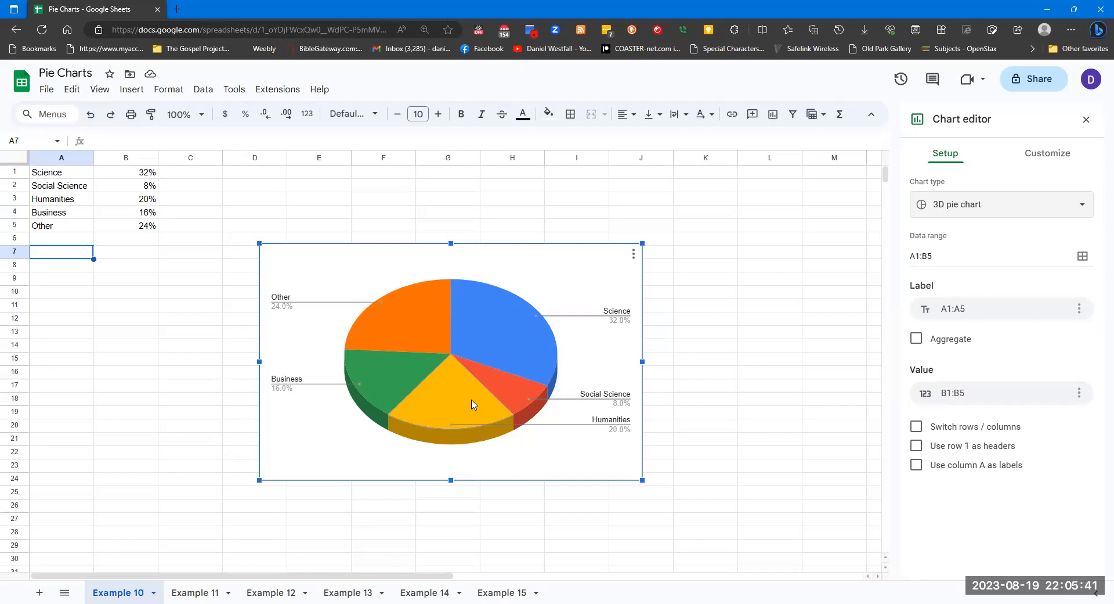
{"action": "left_click", "coordinate": [633, 254]}
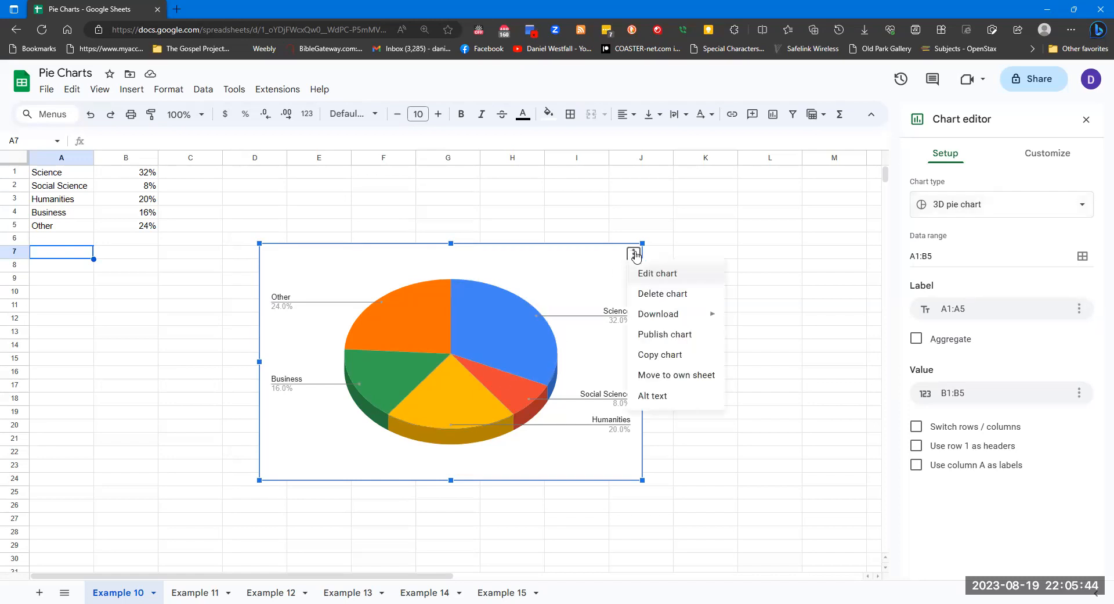
{"action": "left_click", "coordinate": [662, 274]}
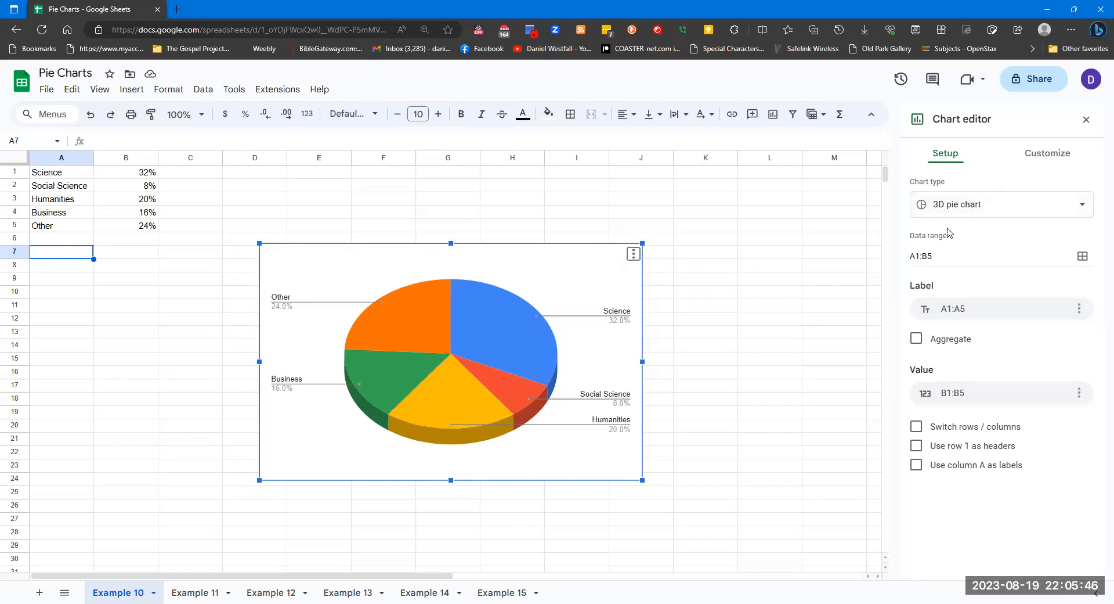
Customize the Science pie slice by changing its color to the standard theme green
{"action": "left_click", "coordinate": [1045, 154]}
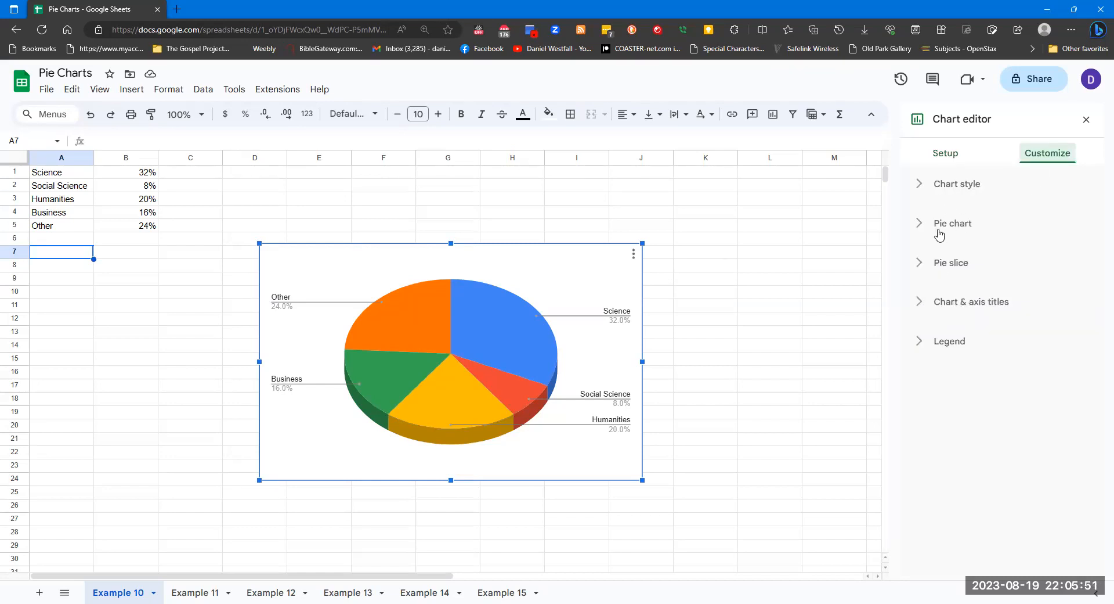
{"action": "left_click", "coordinate": [918, 342]}
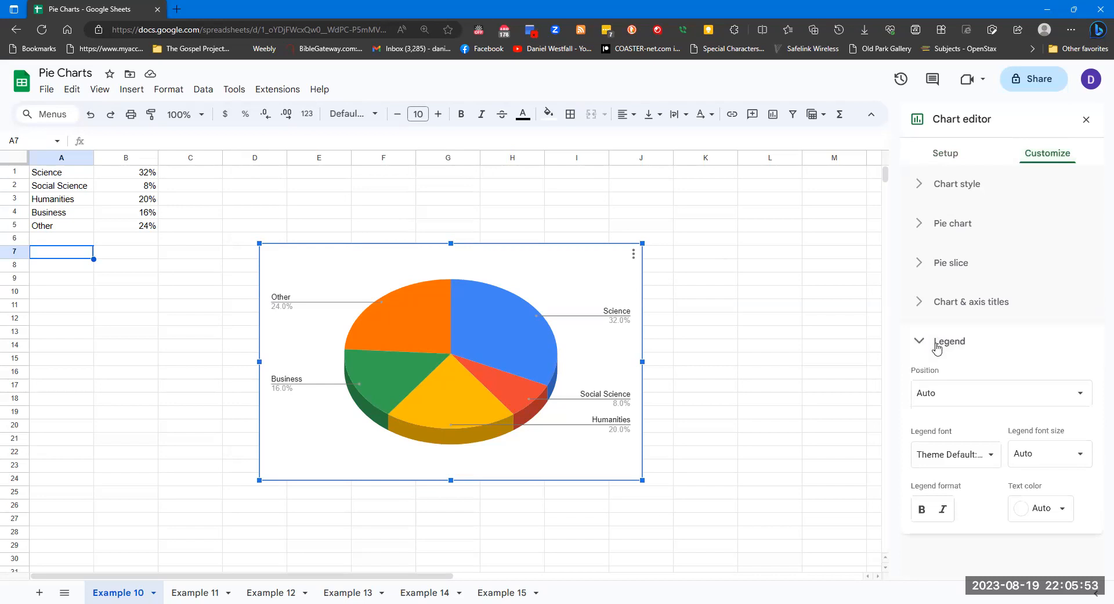
{"action": "left_click", "coordinate": [907, 306]}
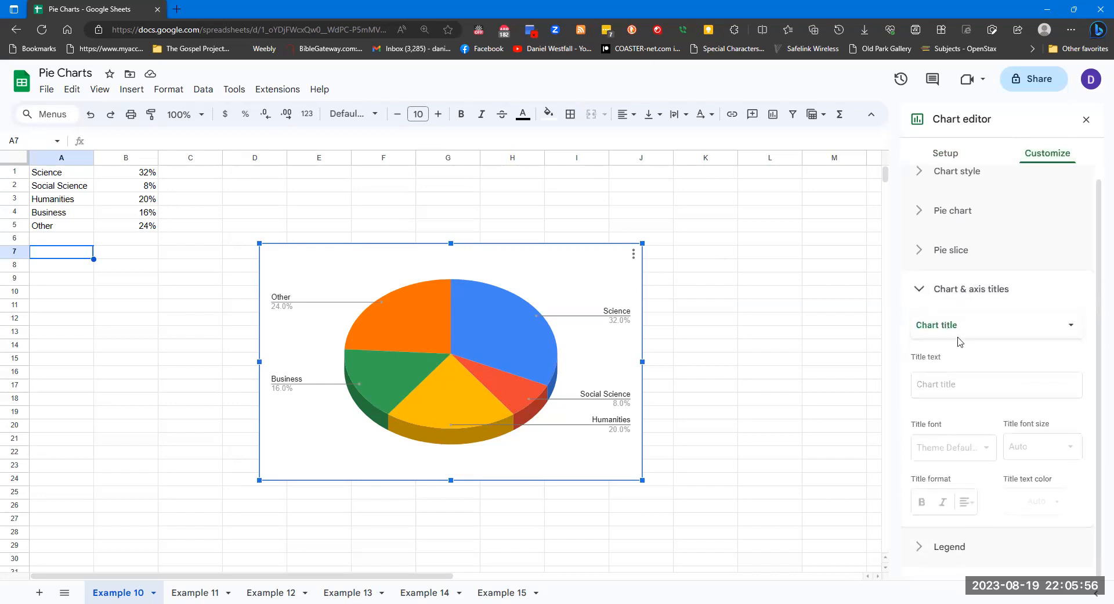
{"action": "left_click", "coordinate": [919, 288]}
{"action": "left_click", "coordinate": [925, 268]}
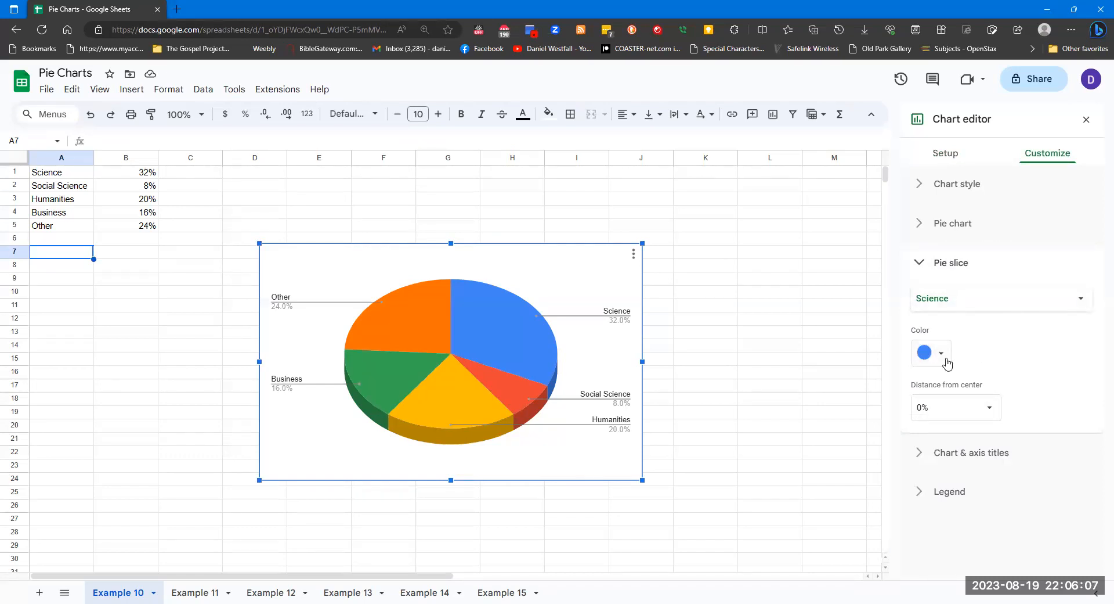
{"action": "left_click", "coordinate": [987, 304]}
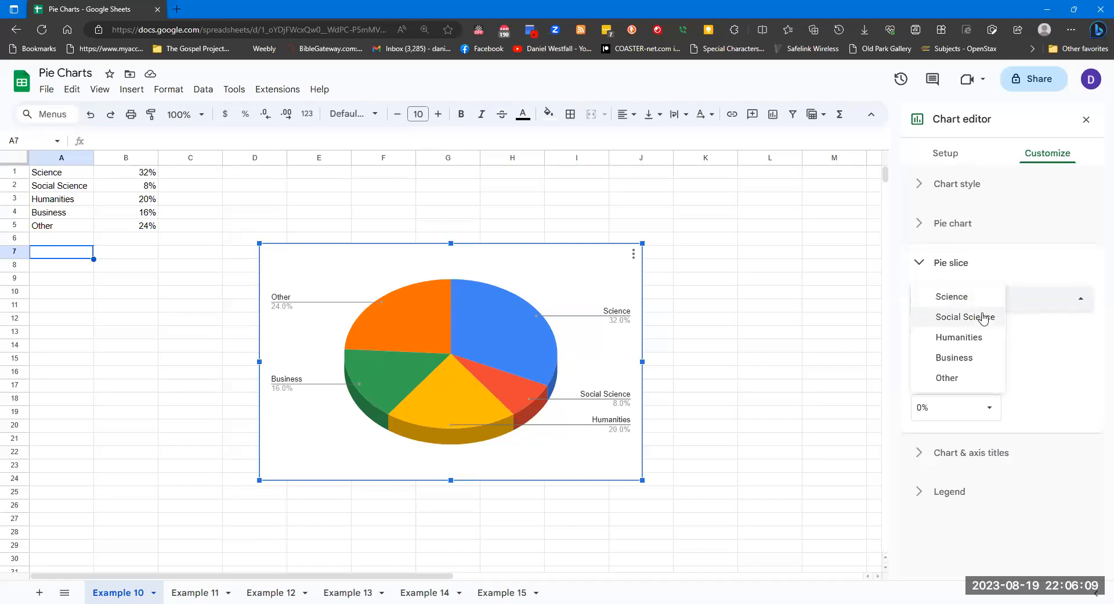
{"action": "left_click", "coordinate": [982, 317]}
{"action": "left_click", "coordinate": [971, 309]}
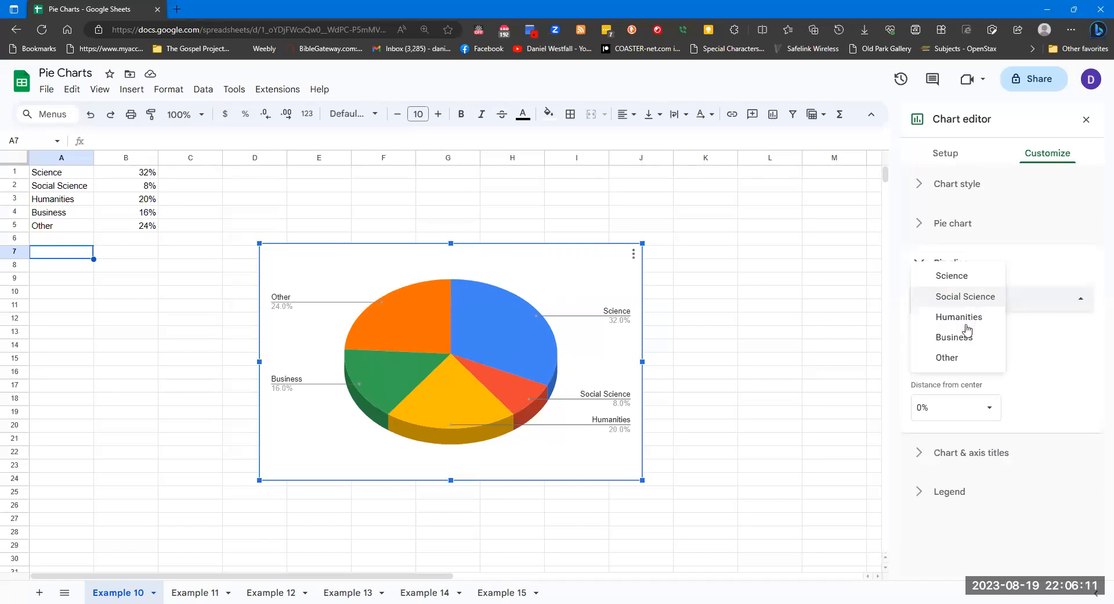
{"action": "left_click", "coordinate": [964, 276]}
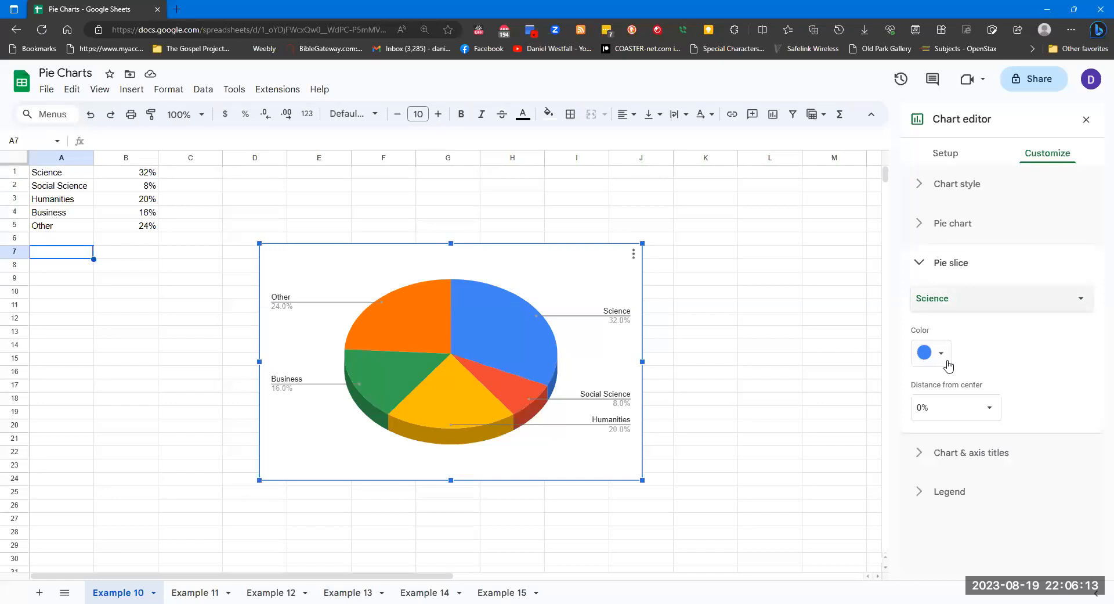
{"action": "left_click", "coordinate": [947, 361]}
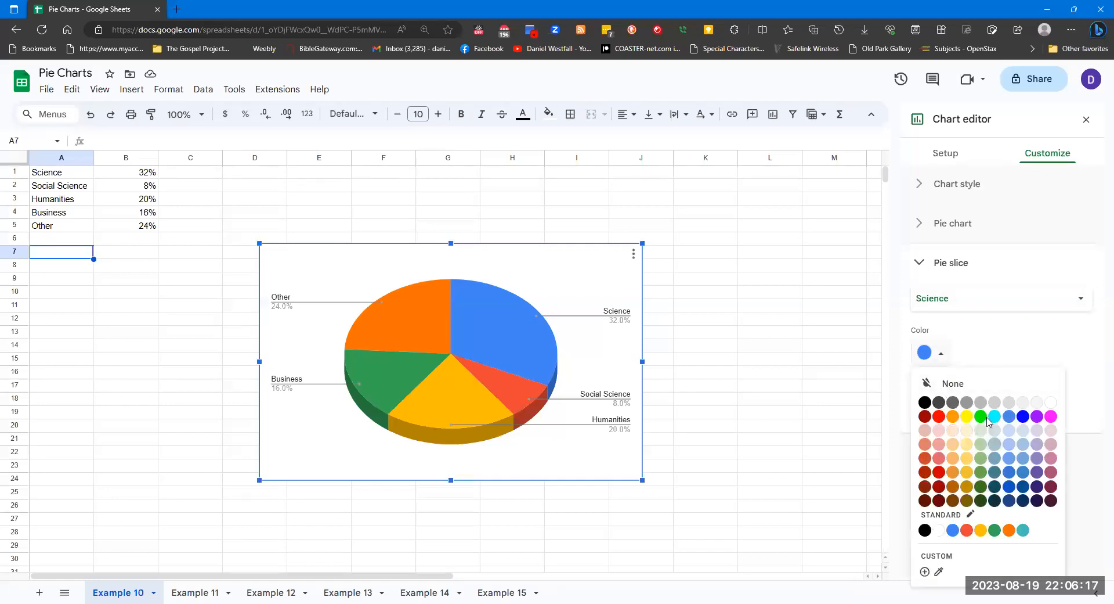
{"action": "left_click", "coordinate": [996, 533]}
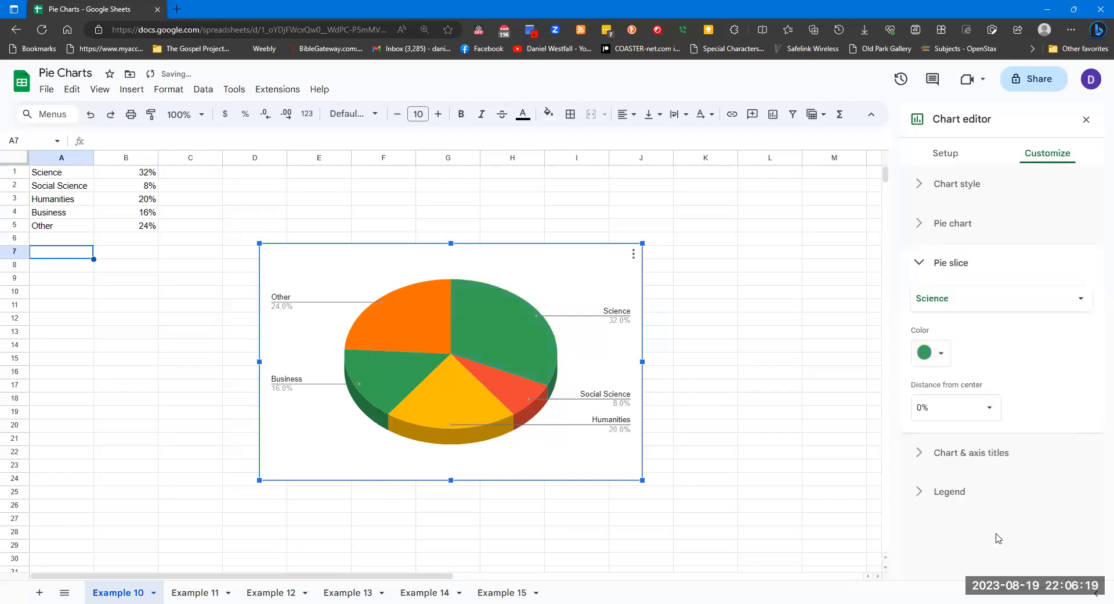
Change the color of the Social Science pie slice to the standard theme yellow
{"action": "left_click", "coordinate": [983, 302]}
{"action": "left_click", "coordinate": [979, 321]}
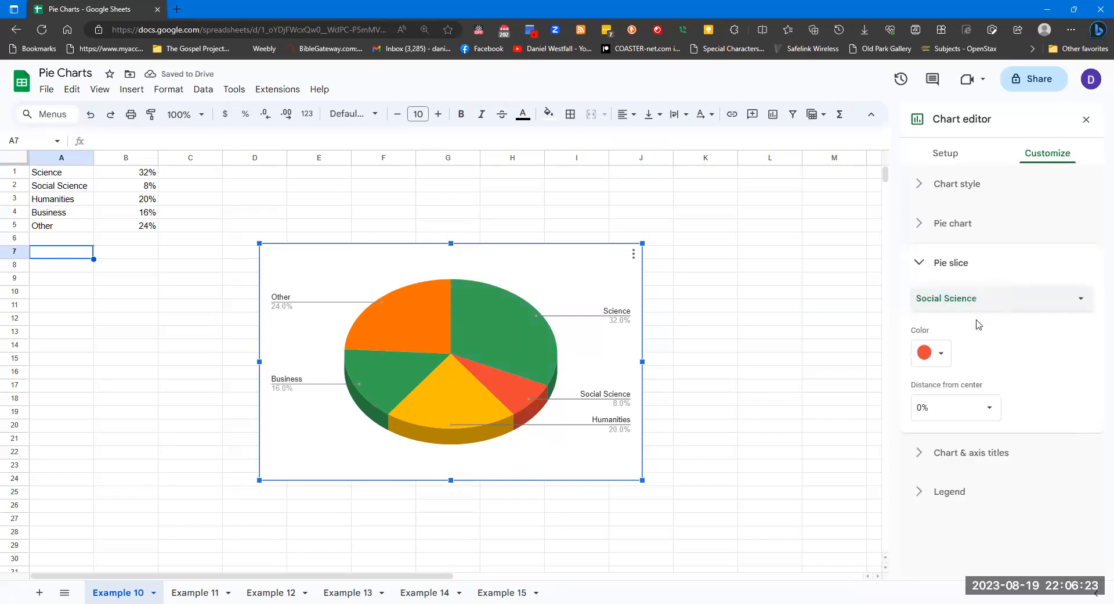
{"action": "left_click", "coordinate": [941, 354]}
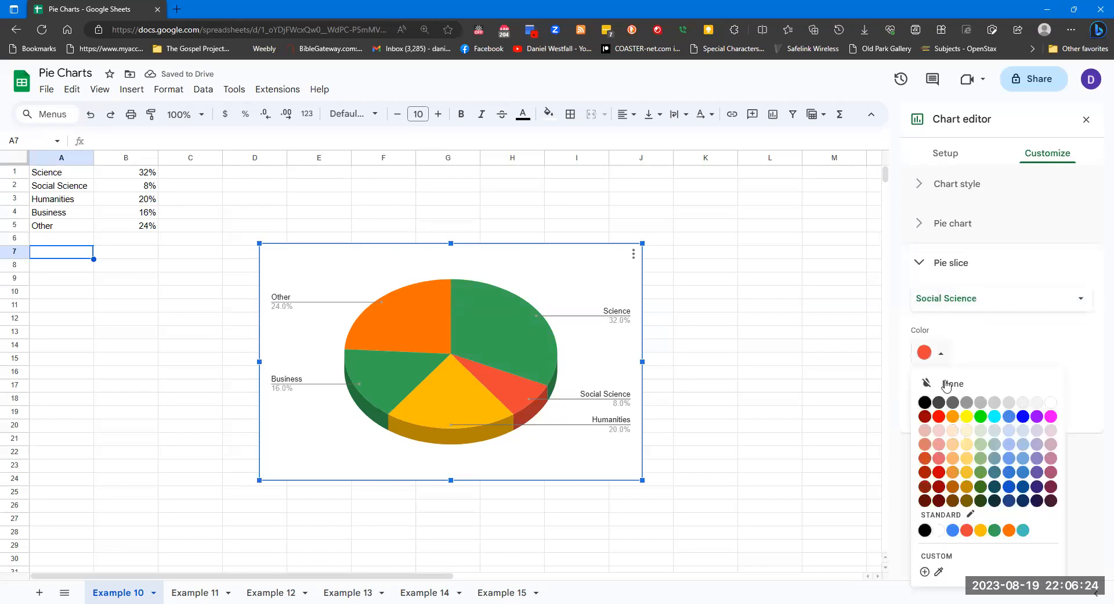
{"action": "left_click", "coordinate": [981, 530]}
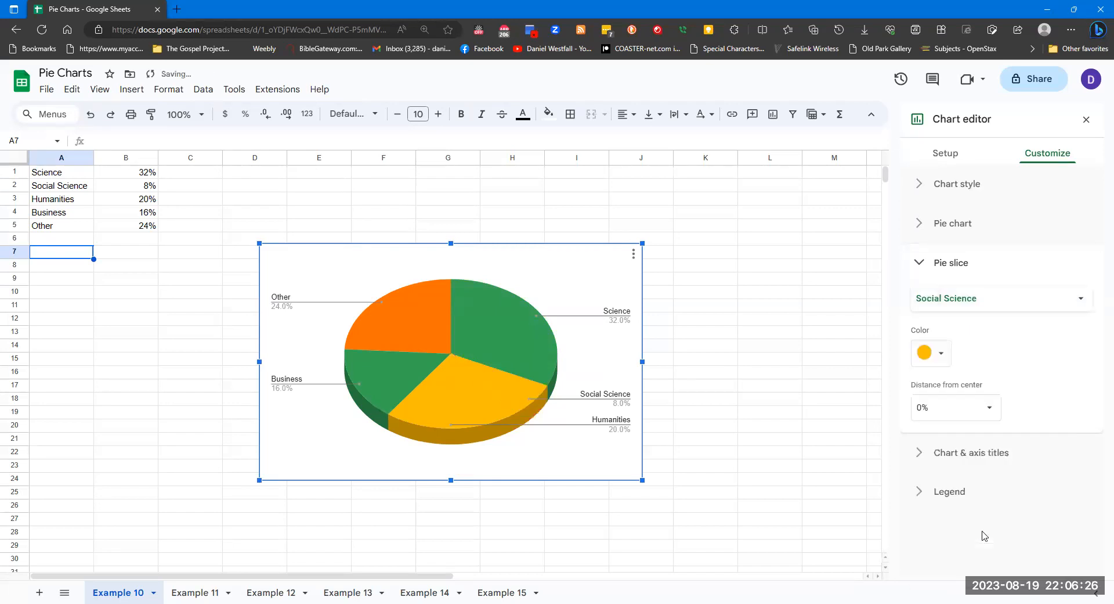
Change the color of the Humanities pie slice to the standard theme orange
{"action": "left_click", "coordinate": [1003, 302]}
{"action": "left_click", "coordinate": [980, 318]}
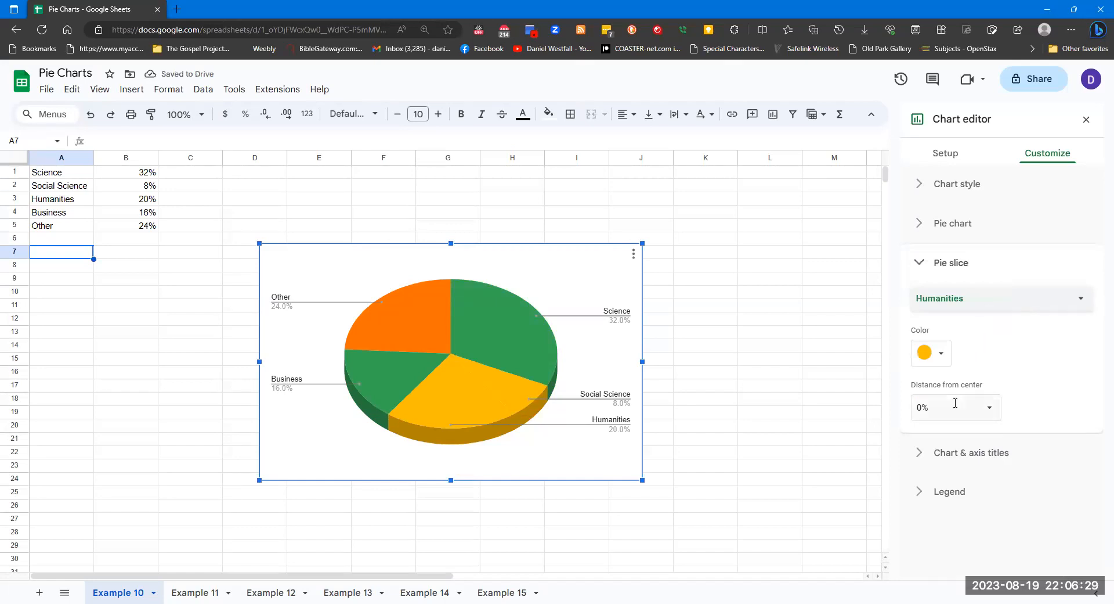
{"action": "left_click", "coordinate": [941, 354]}
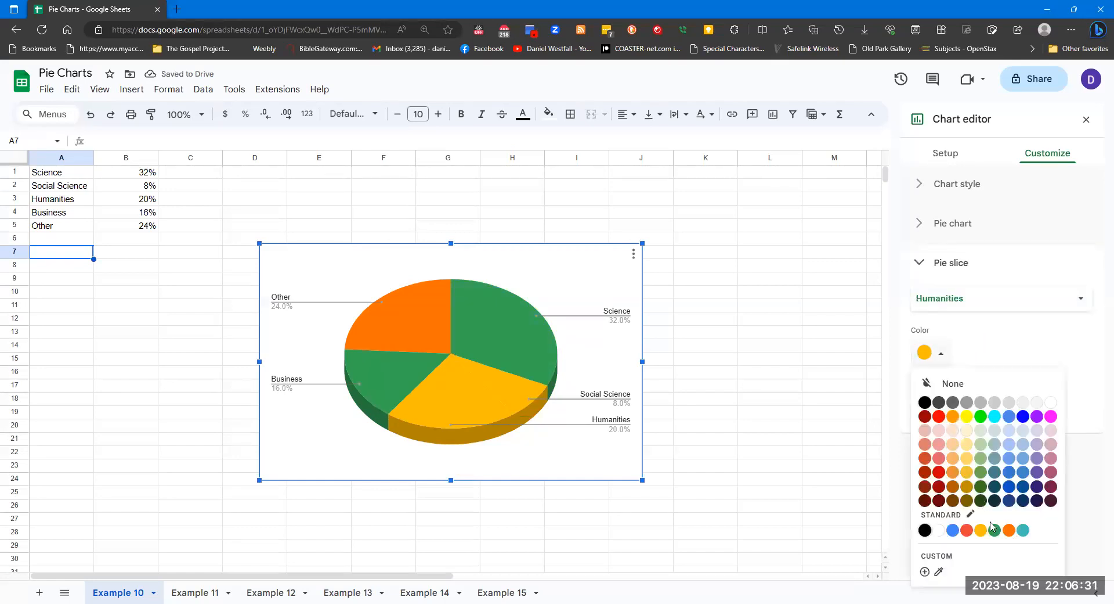
{"action": "left_click", "coordinate": [1008, 530]}
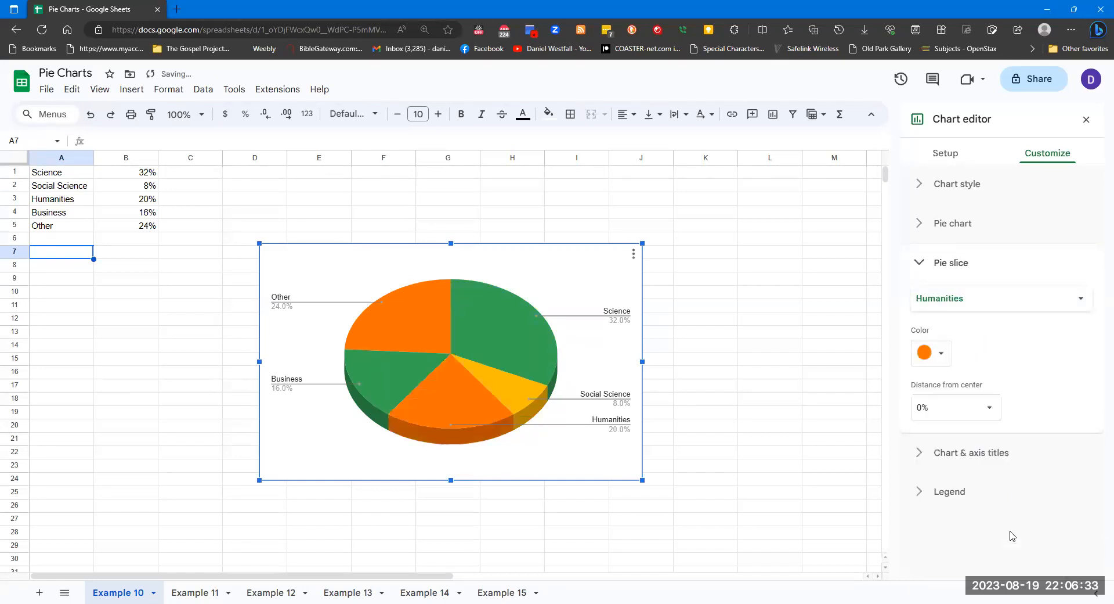
Change the color of the Business pie slice to the standard theme red
{"action": "left_click", "coordinate": [984, 297]}
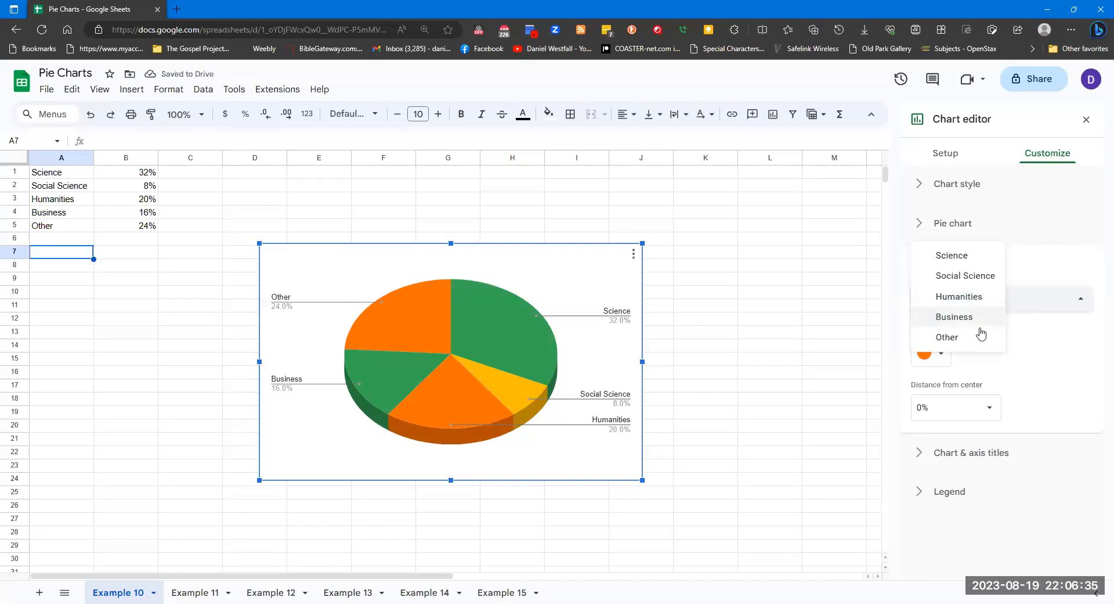
{"action": "left_click", "coordinate": [974, 321]}
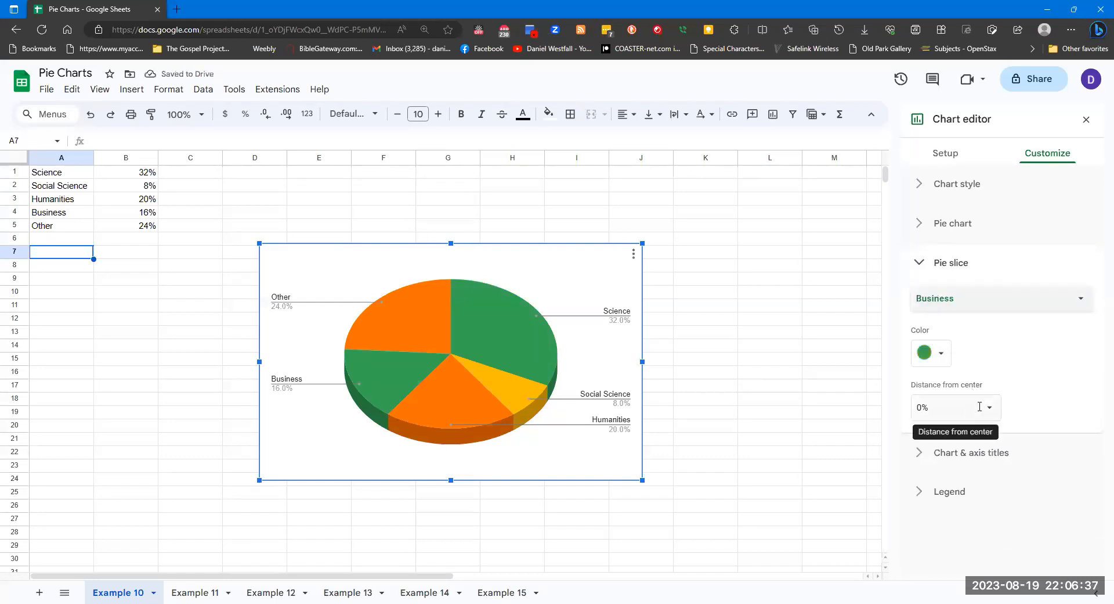
{"action": "left_click", "coordinate": [941, 354]}
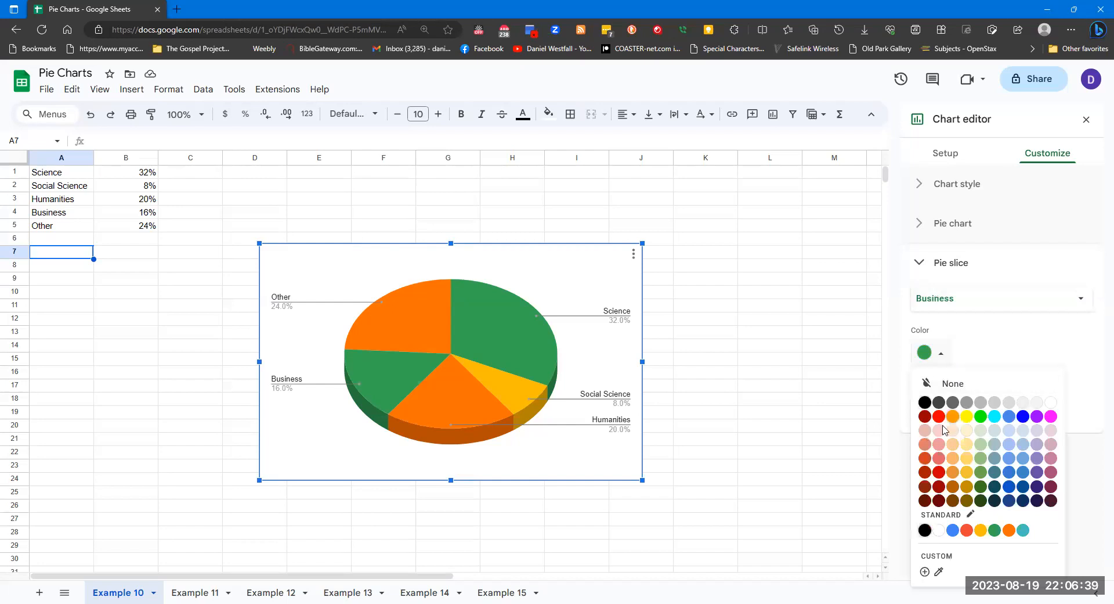
{"action": "left_click", "coordinate": [966, 529]}
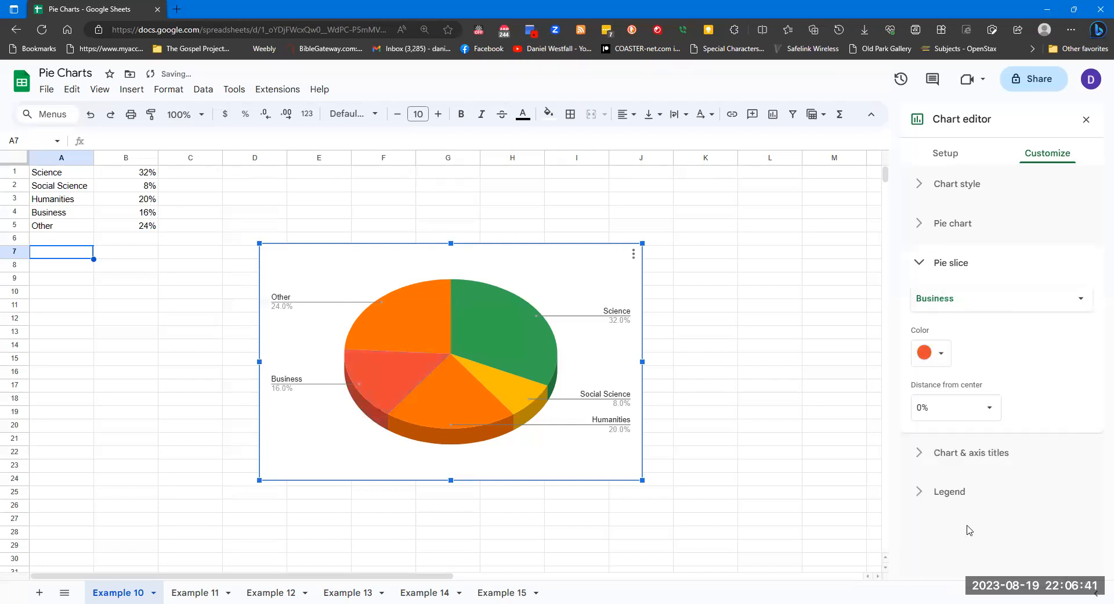
Change the color of the Other pie slice to the standard theme blue and return to the chart's setup options
{"action": "left_click", "coordinate": [957, 311]}
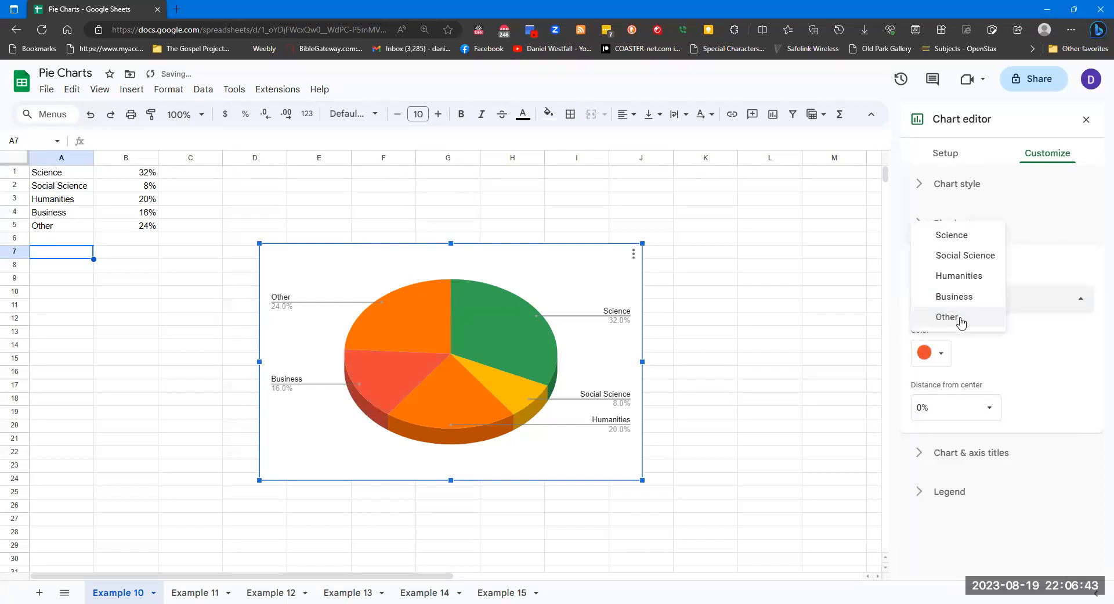
{"action": "left_click", "coordinate": [962, 319]}
{"action": "left_click", "coordinate": [941, 354]}
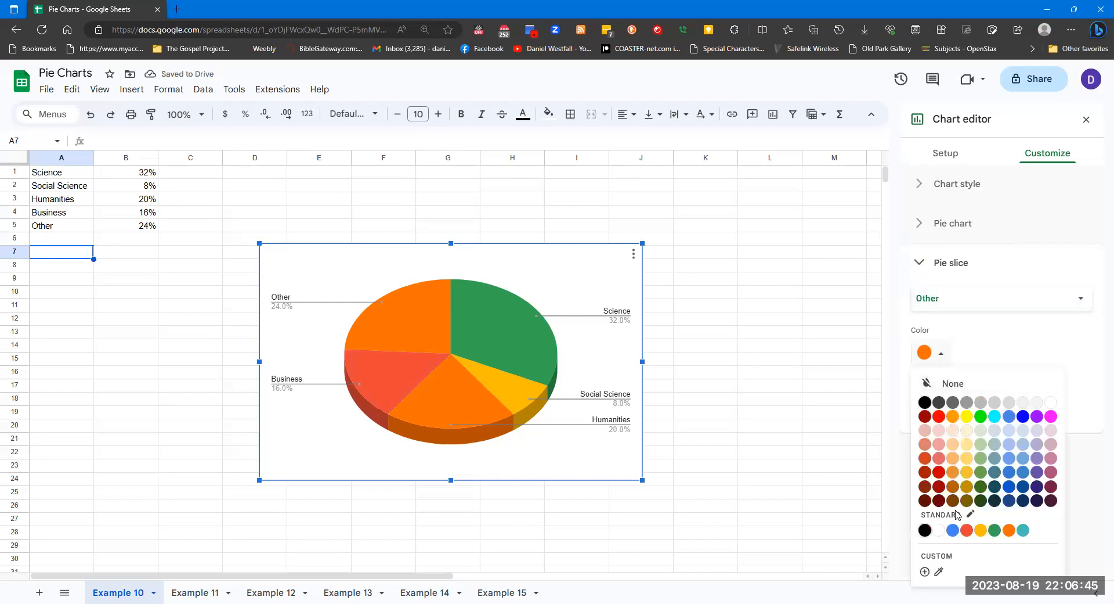
{"action": "left_click", "coordinate": [953, 529]}
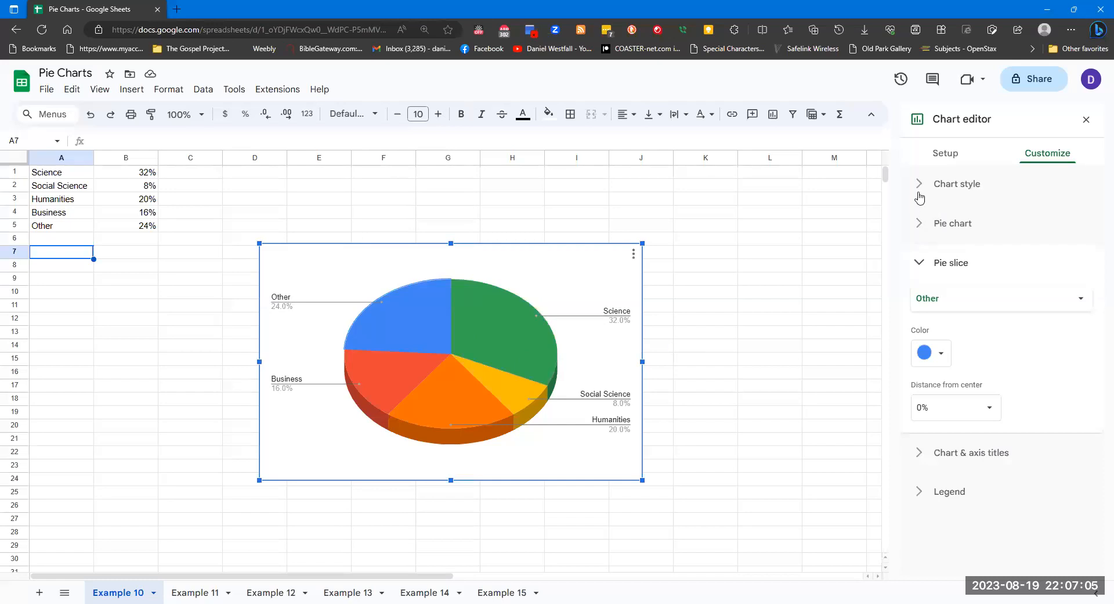
{"action": "left_click", "coordinate": [918, 265]}
{"action": "left_click", "coordinate": [958, 160]}
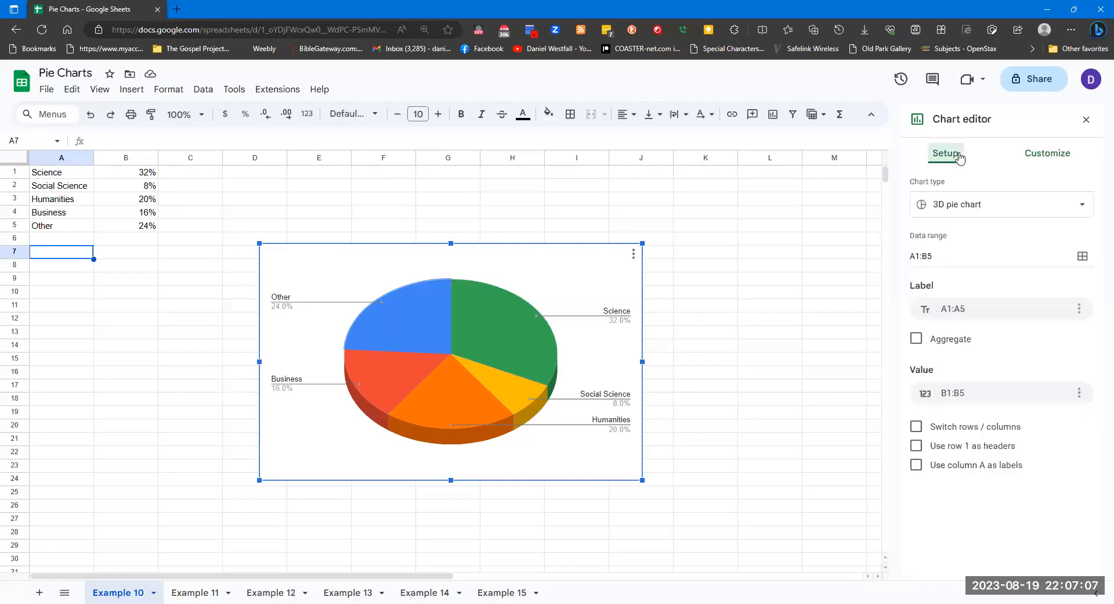
Insert a new chart on the Example 11 sheet from an empty cell below the data
{"action": "left_click", "coordinate": [194, 590]}
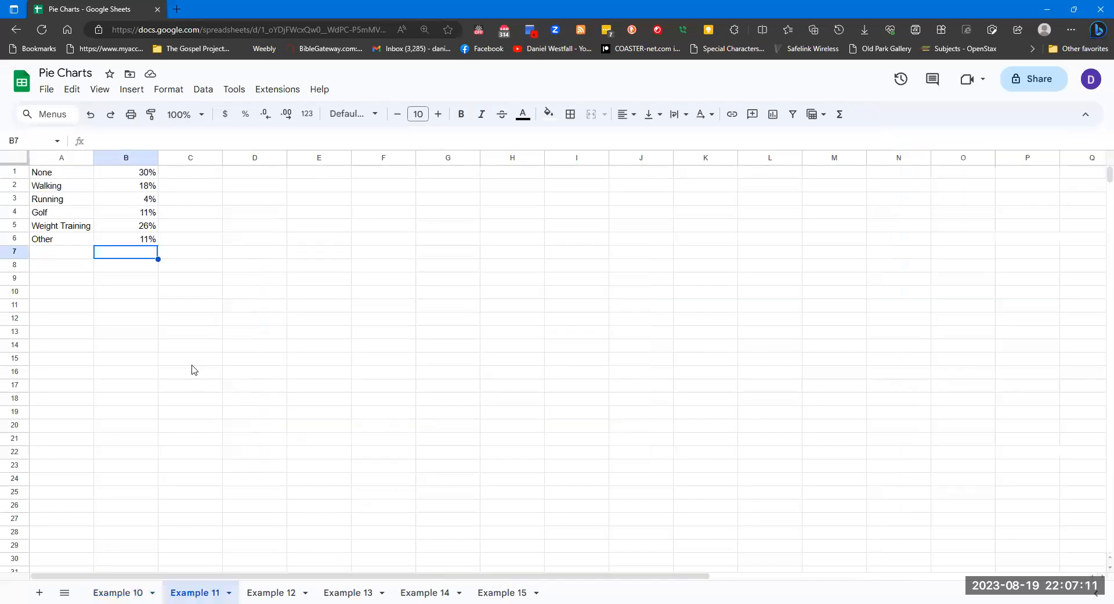
{"action": "left_click", "coordinate": [73, 279]}
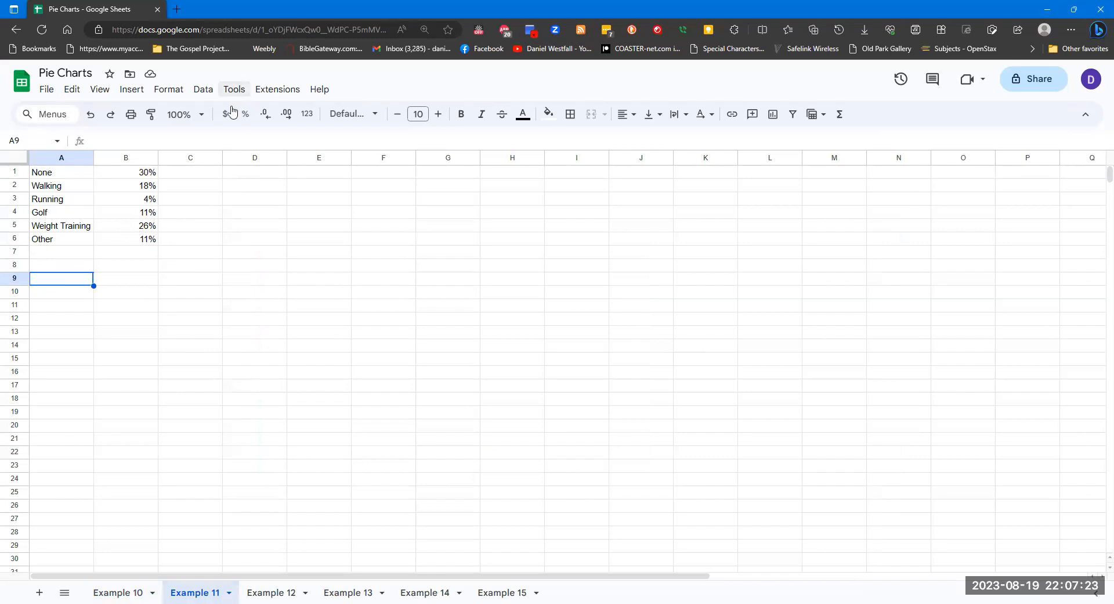
{"action": "left_click", "coordinate": [131, 88]}
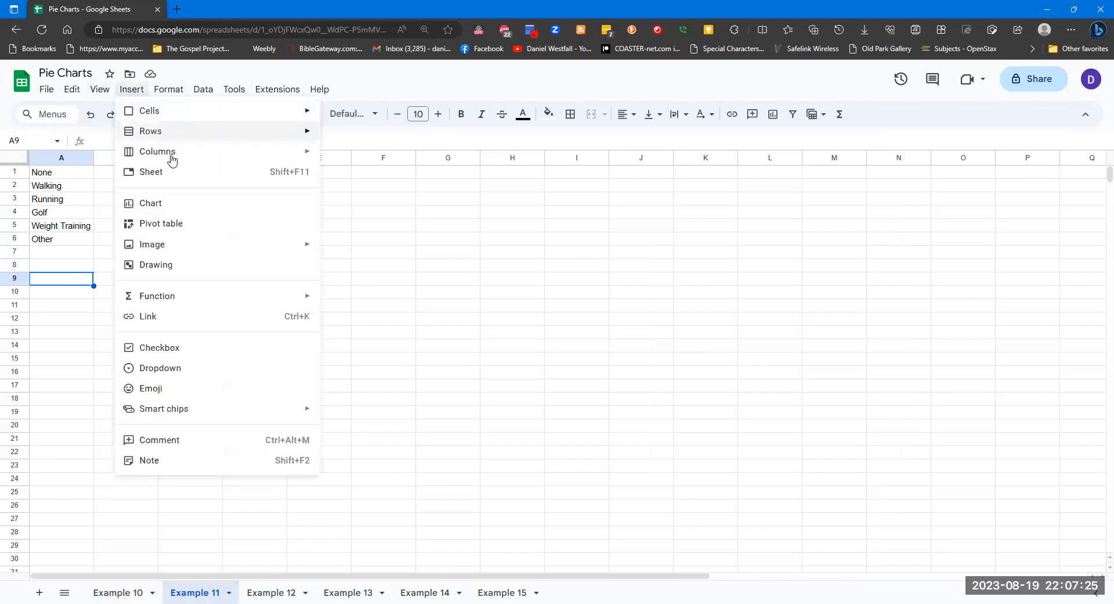
{"action": "left_click", "coordinate": [191, 208]}
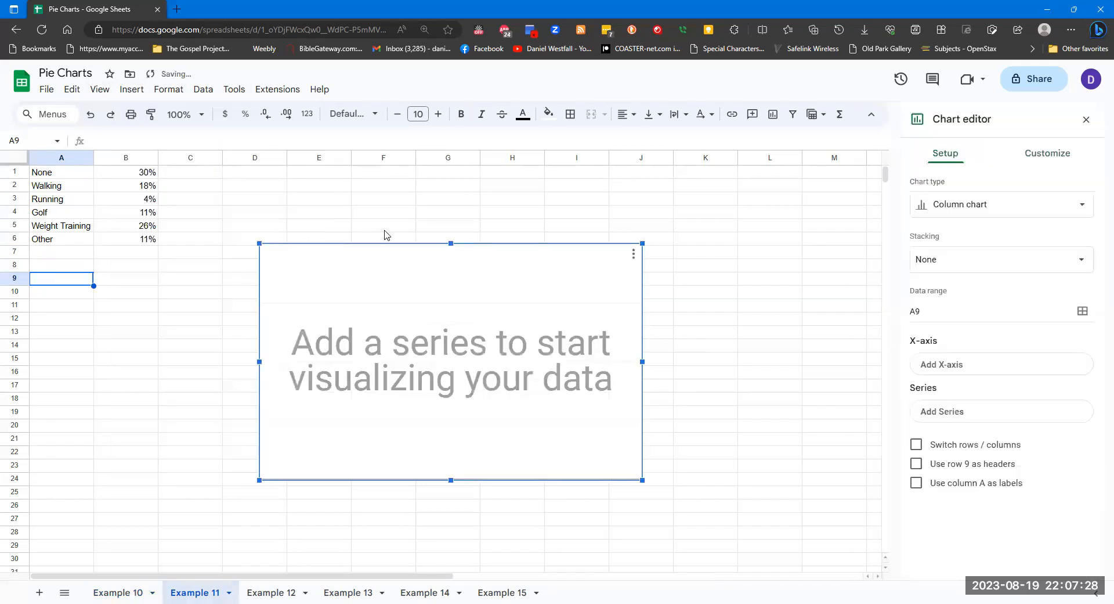
Make the Example 11 chart a standard pie chart with the data range A1:B6
{"action": "left_click", "coordinate": [1028, 207]}
{"action": "left_click", "coordinate": [946, 532]}
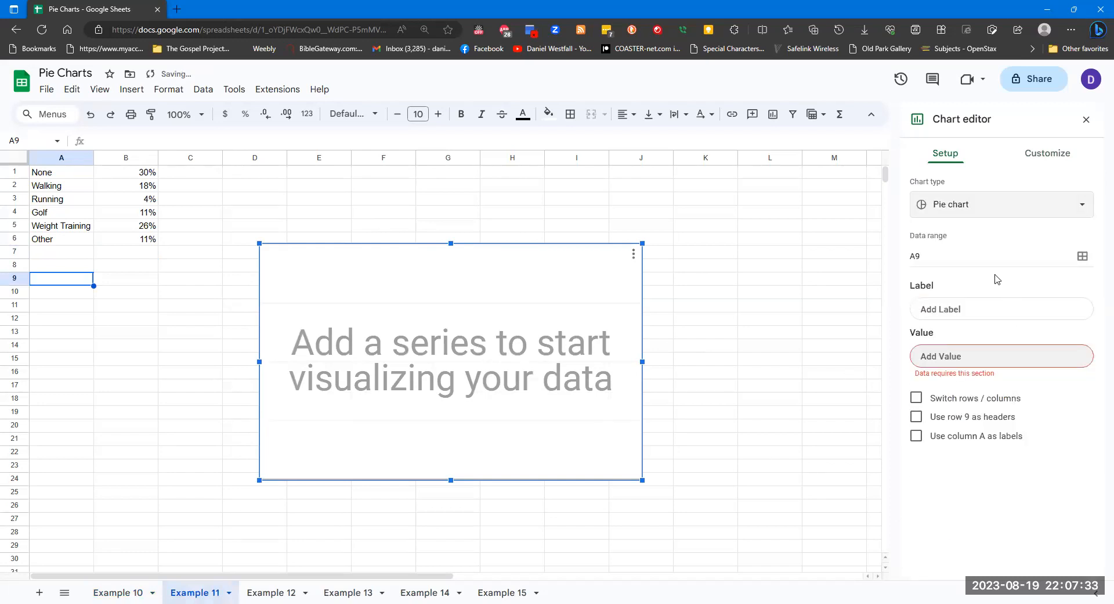
{"action": "left_click", "coordinate": [967, 260]}
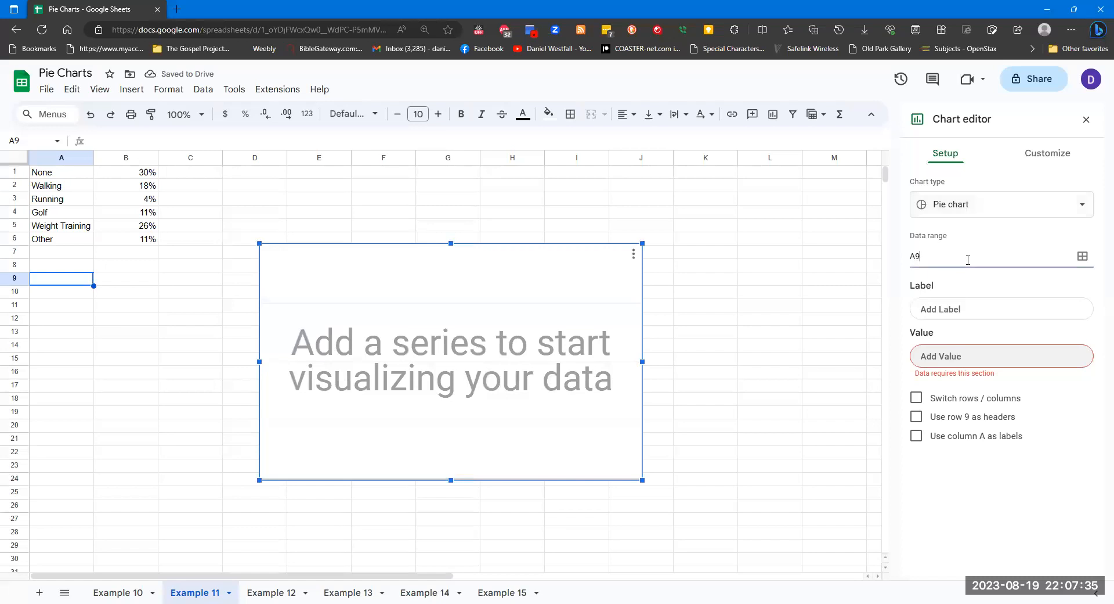
{"action": "key", "text": "BackSpace"}
{"action": "type", "text": "1:B6"}
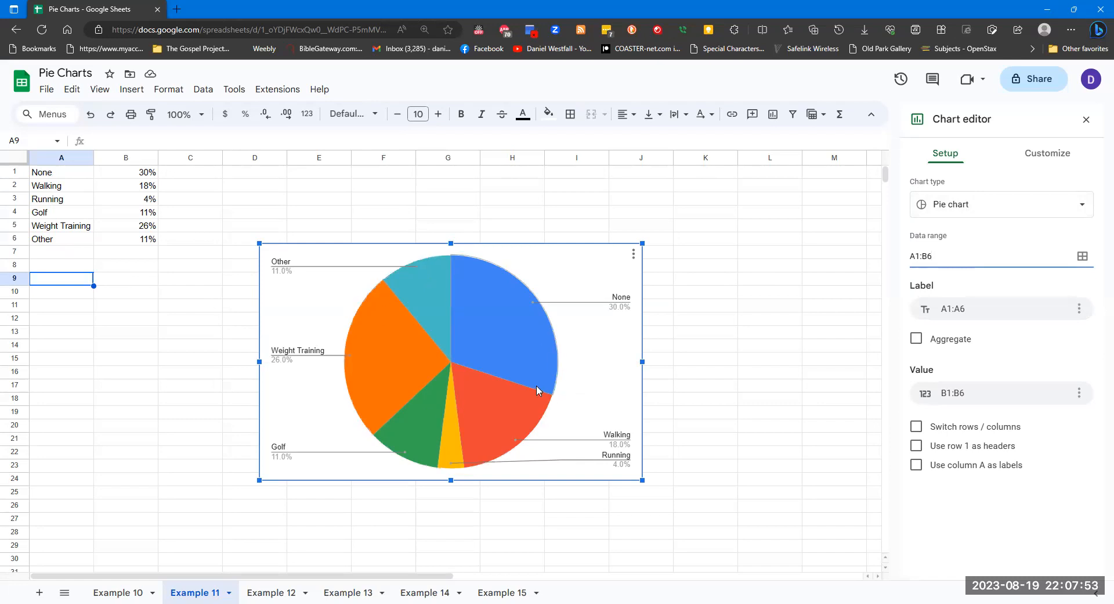
Insert a new chart on the Example 12 sheet from an empty cell below the data
{"action": "left_click", "coordinate": [266, 591]}
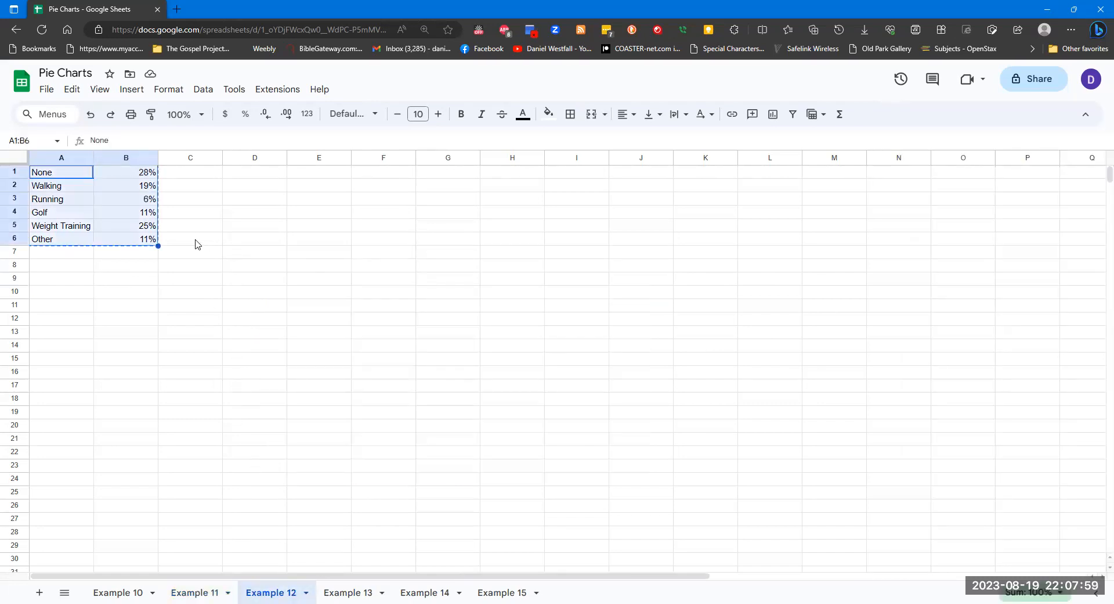
{"action": "left_click", "coordinate": [63, 272]}
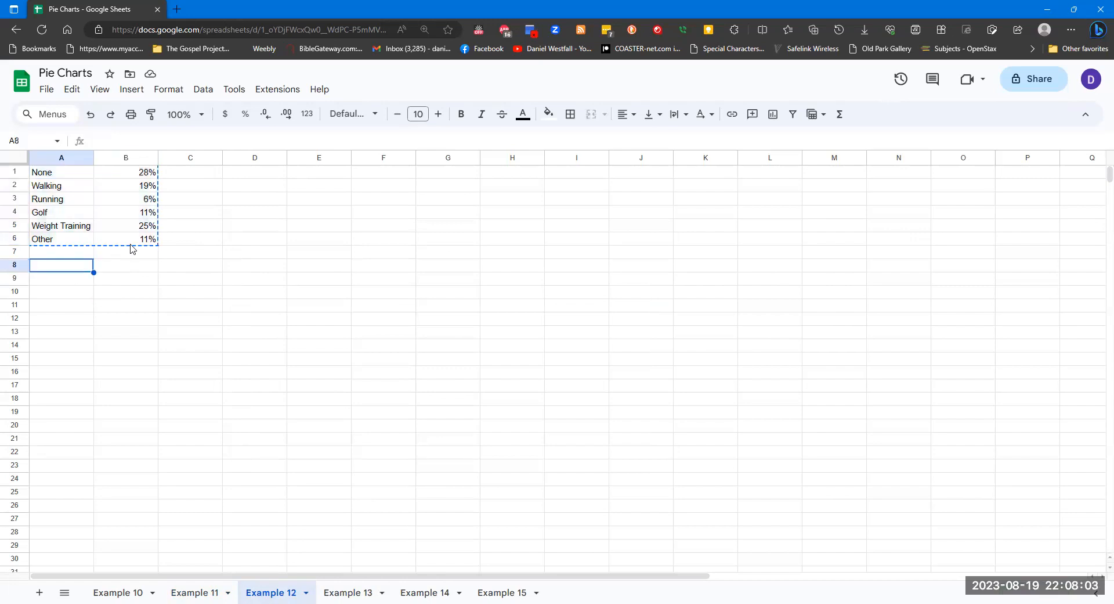
{"action": "left_click", "coordinate": [132, 88]}
{"action": "left_click", "coordinate": [183, 210]}
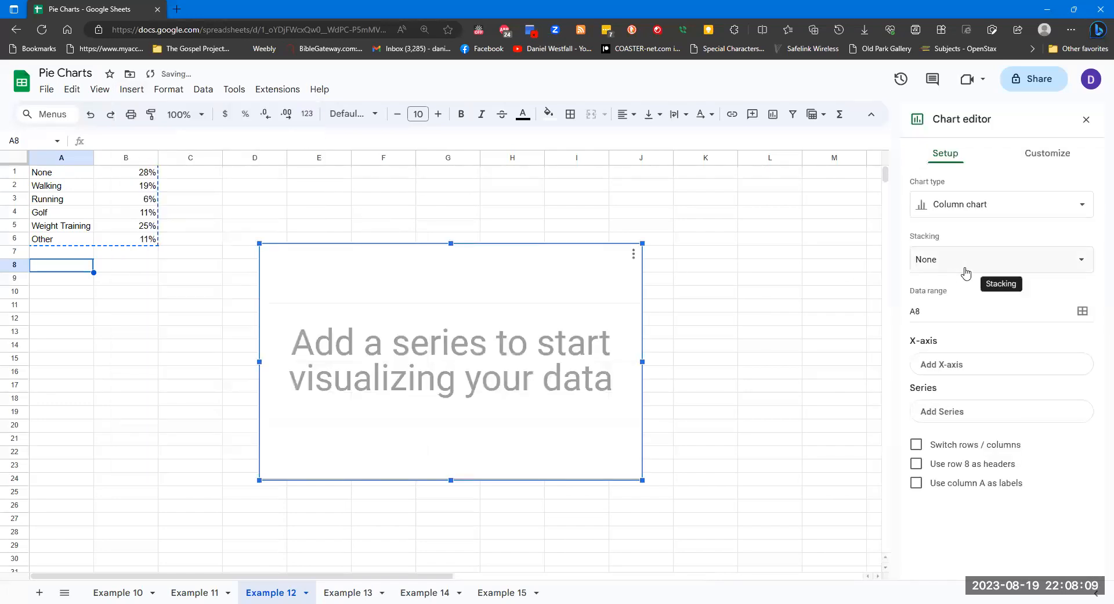
Make the Example 12 chart a 3D pie chart with the data range A1:B6
{"action": "left_click", "coordinate": [994, 216]}
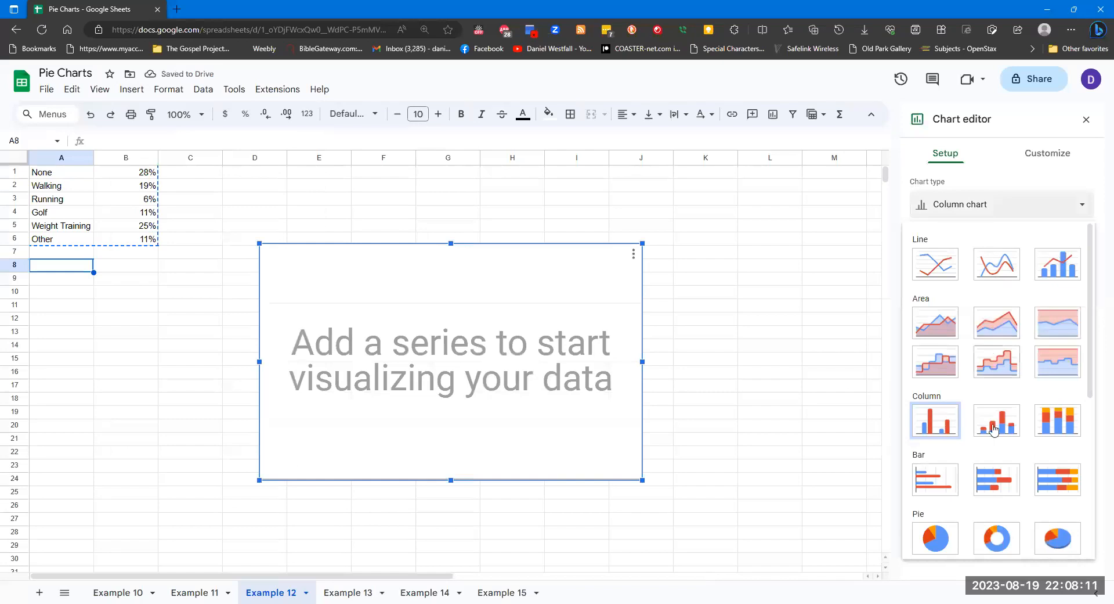
{"action": "left_click", "coordinate": [1049, 532]}
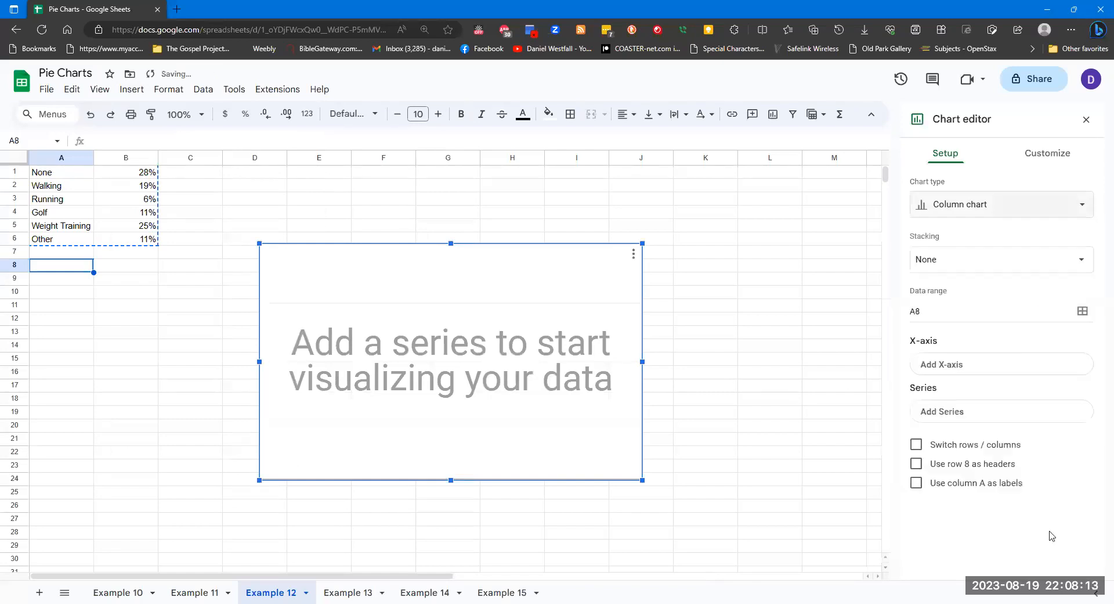
{"action": "left_click", "coordinate": [948, 254]}
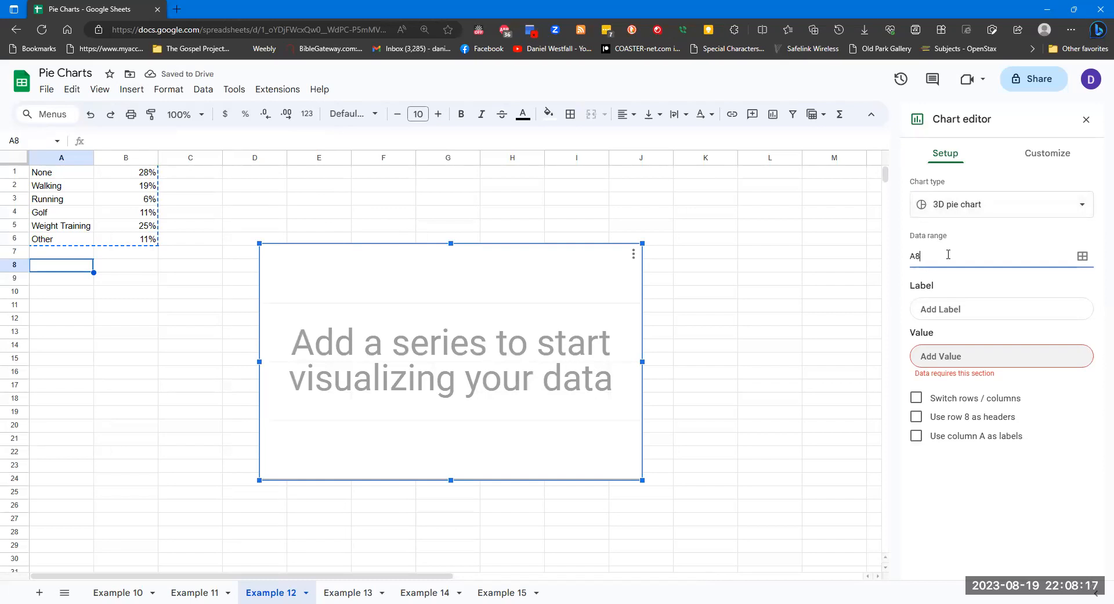
{"action": "type", "text": "A1:B6"}
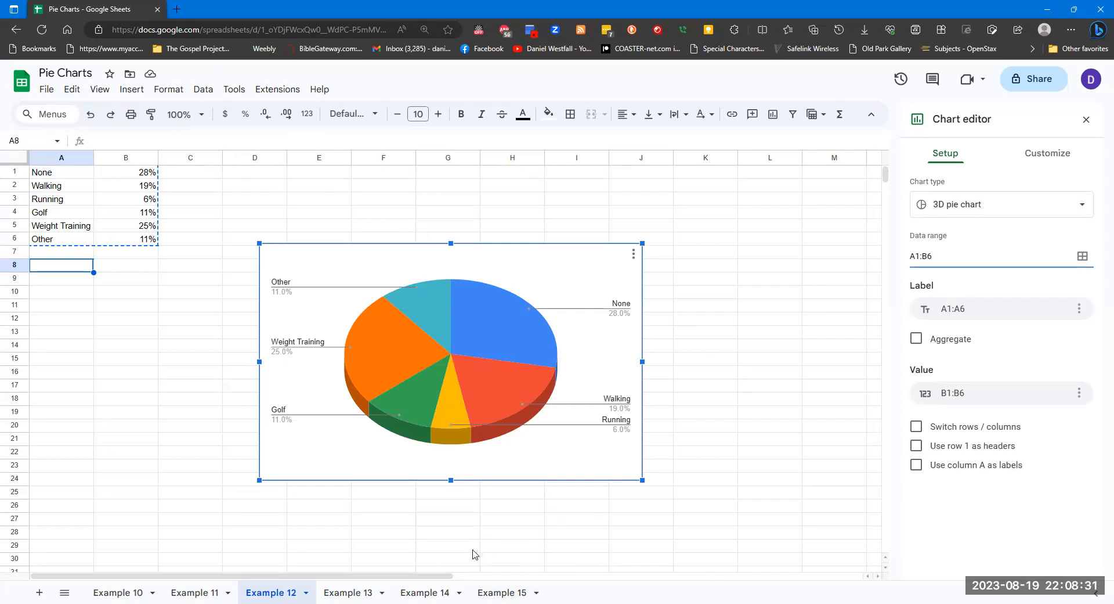
Insert a new chart on the Example 13 sheet
{"action": "left_click", "coordinate": [344, 589]}
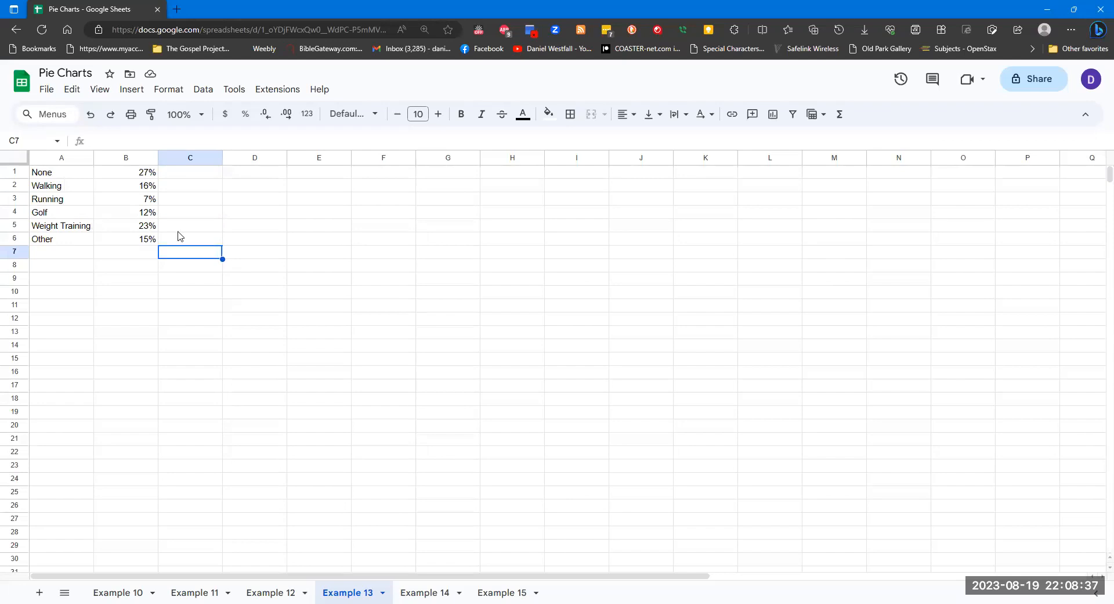
{"action": "left_click", "coordinate": [131, 89]}
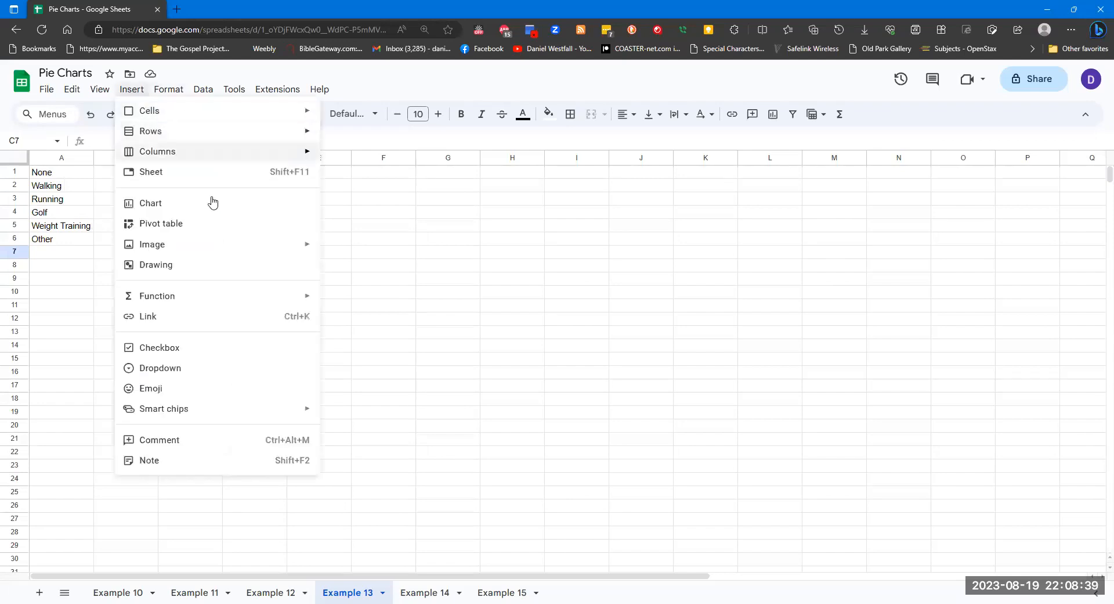
{"action": "left_click", "coordinate": [204, 204]}
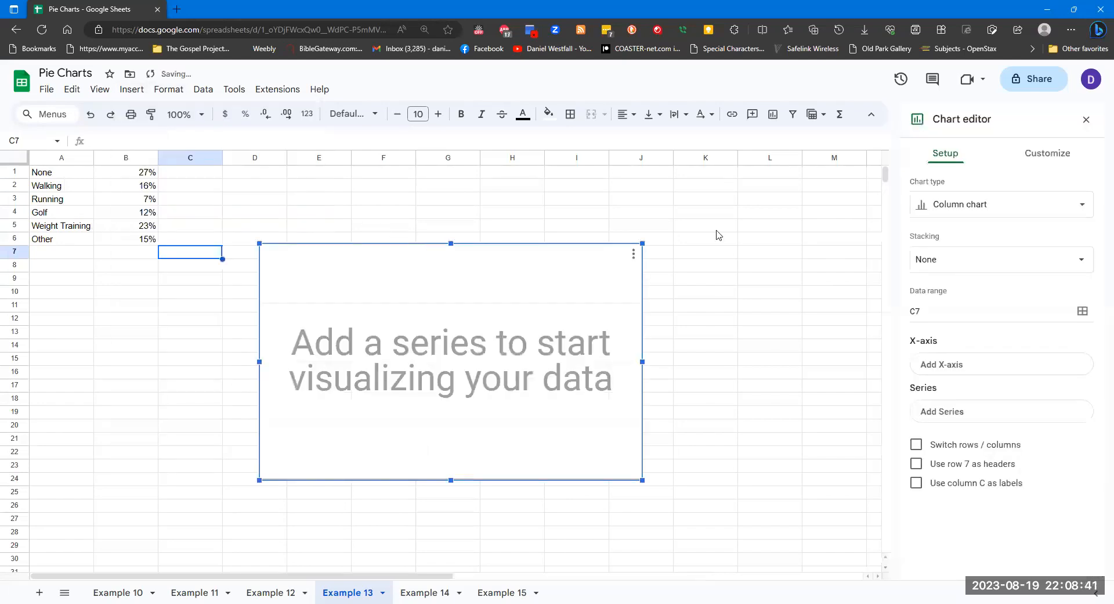
Make the Example 13 chart a doughnut chart with the data range A1:B6
{"action": "left_click", "coordinate": [1032, 206]}
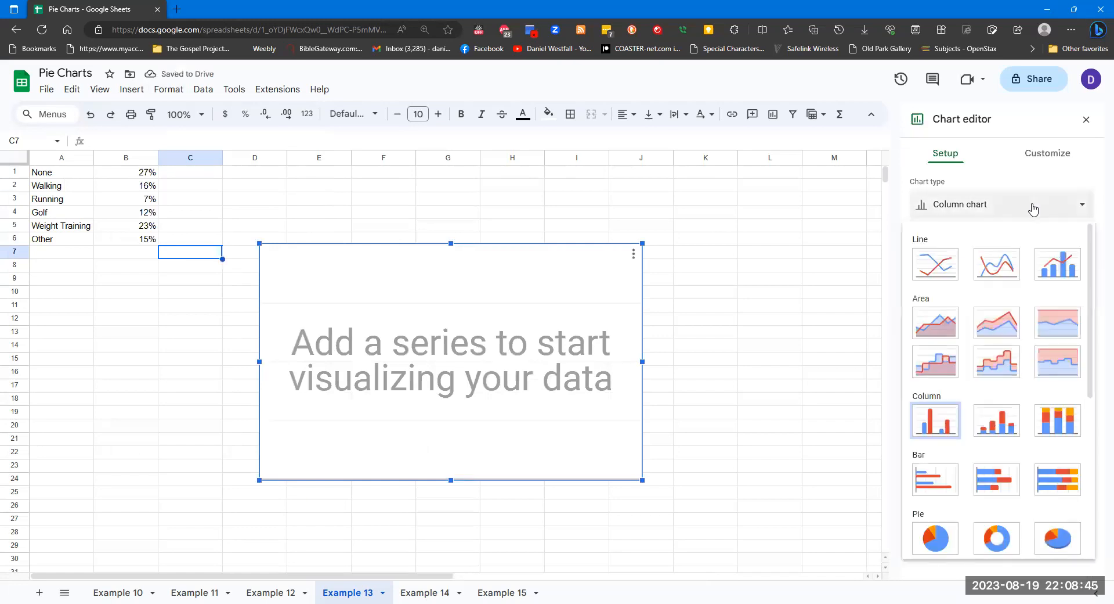
{"action": "left_click", "coordinate": [1010, 538]}
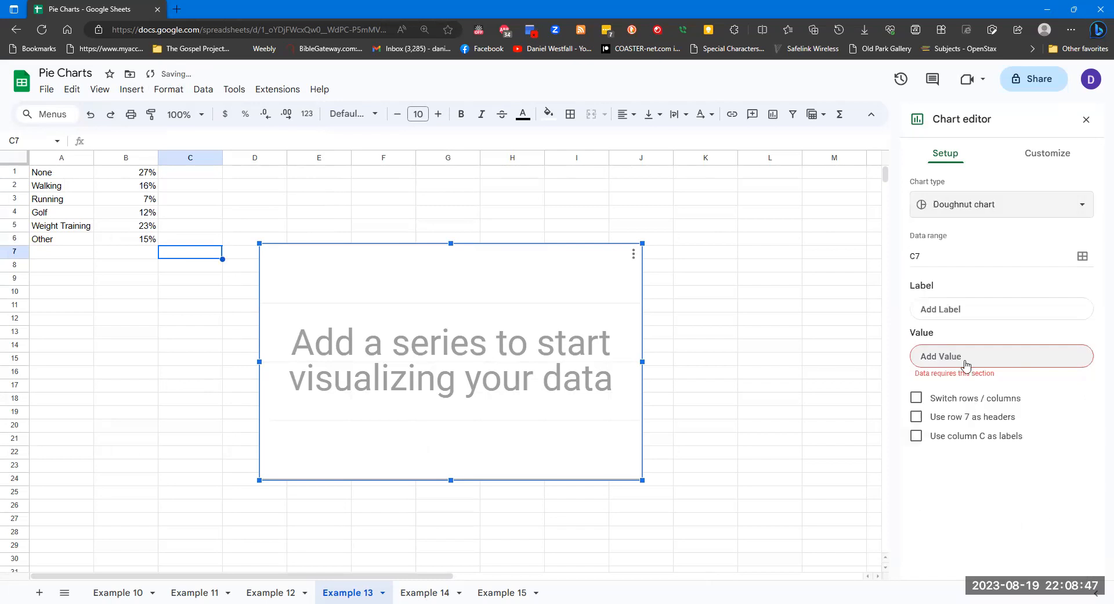
{"action": "left_click", "coordinate": [961, 258]}
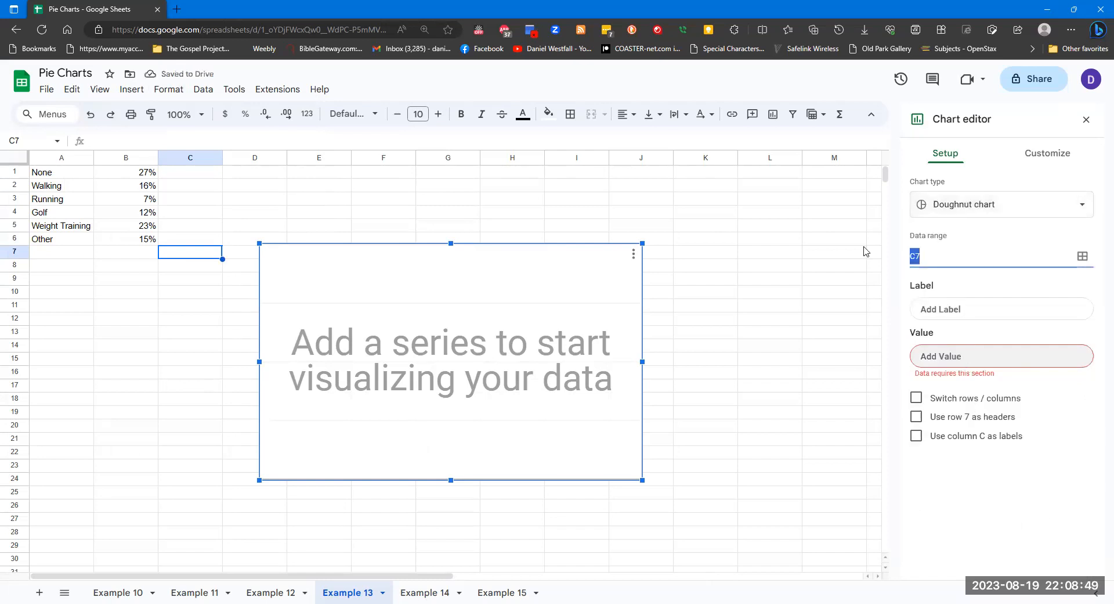
{"action": "type", "text": "A1:B6"}
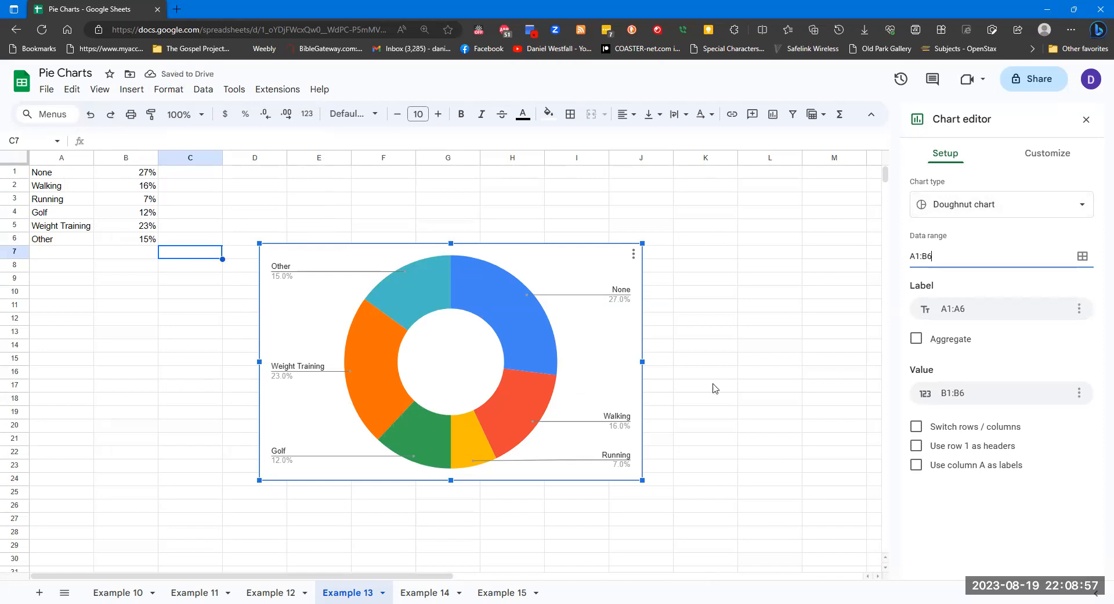
Insert a new chart on the Example 14 sheet from an empty cell away from the favorite food data
{"action": "left_click", "coordinate": [434, 590]}
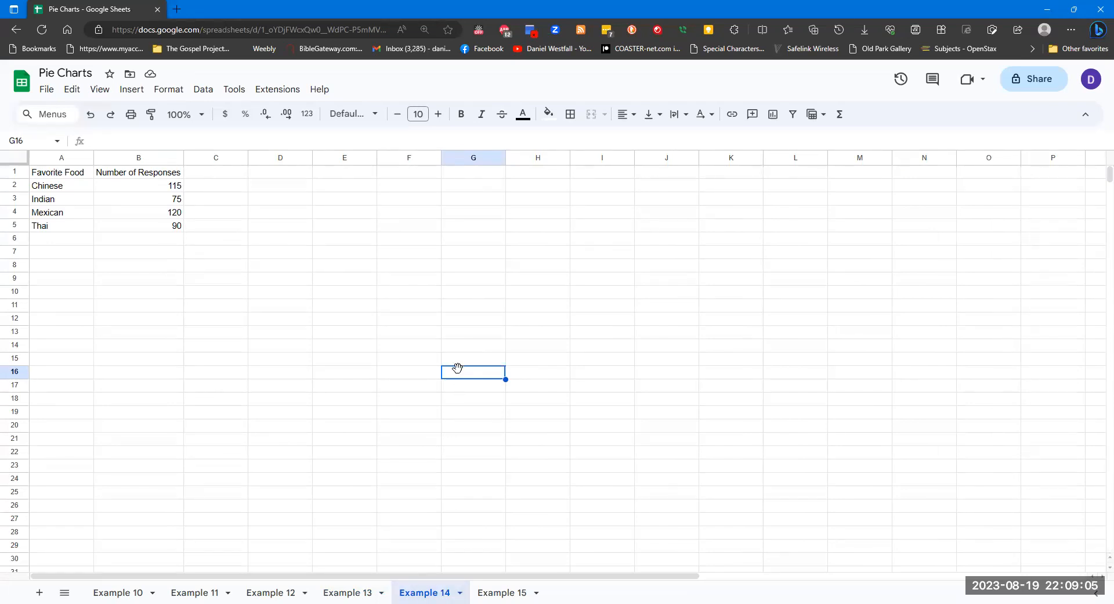
{"action": "left_click", "coordinate": [305, 270]}
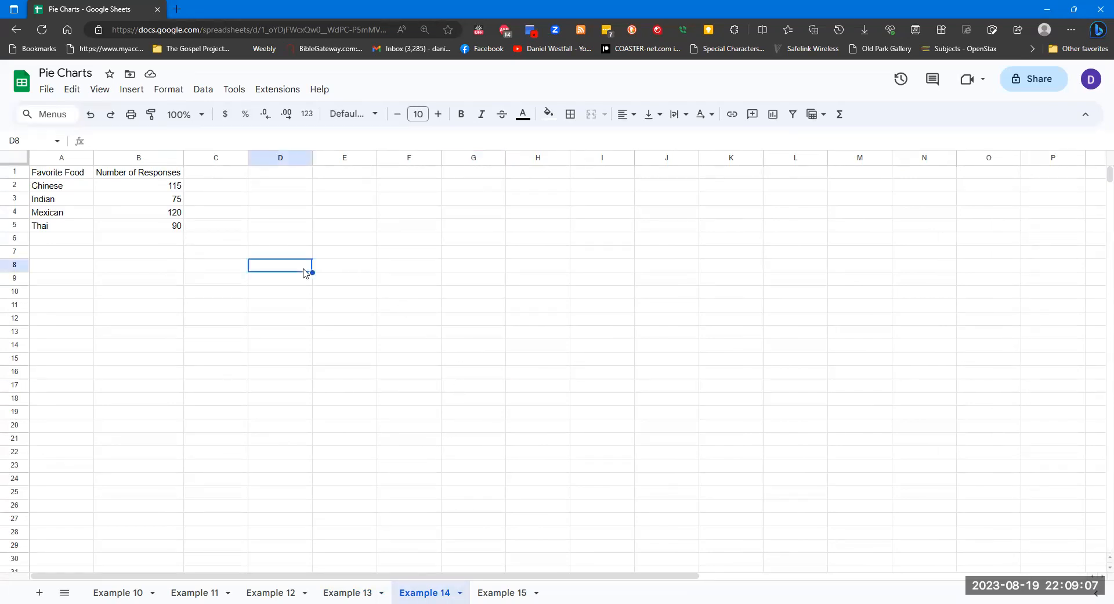
{"action": "left_click", "coordinate": [131, 88]}
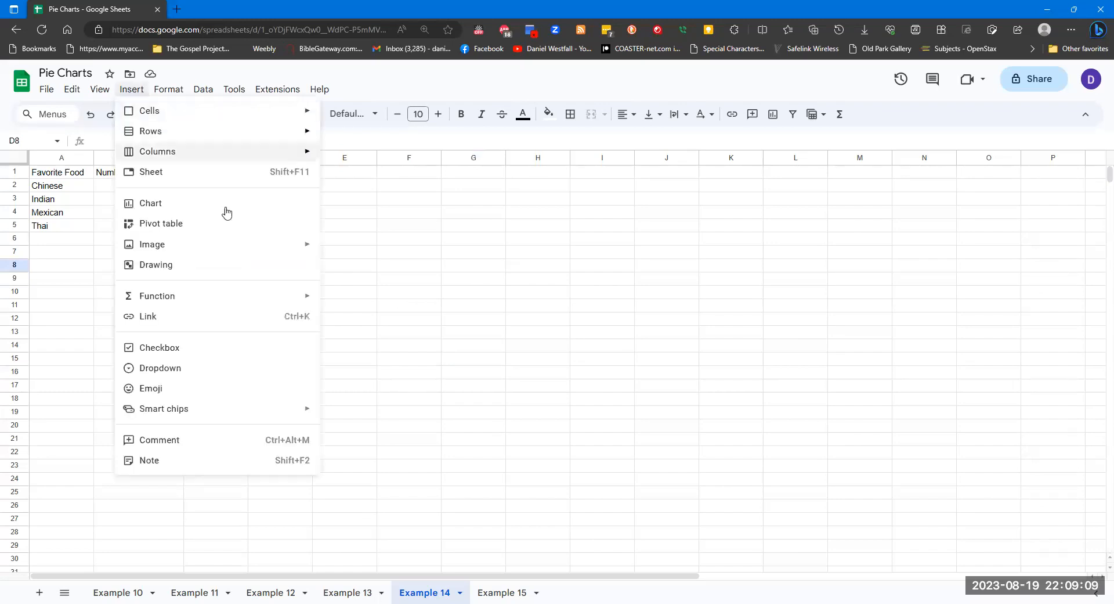
{"action": "left_click", "coordinate": [215, 210]}
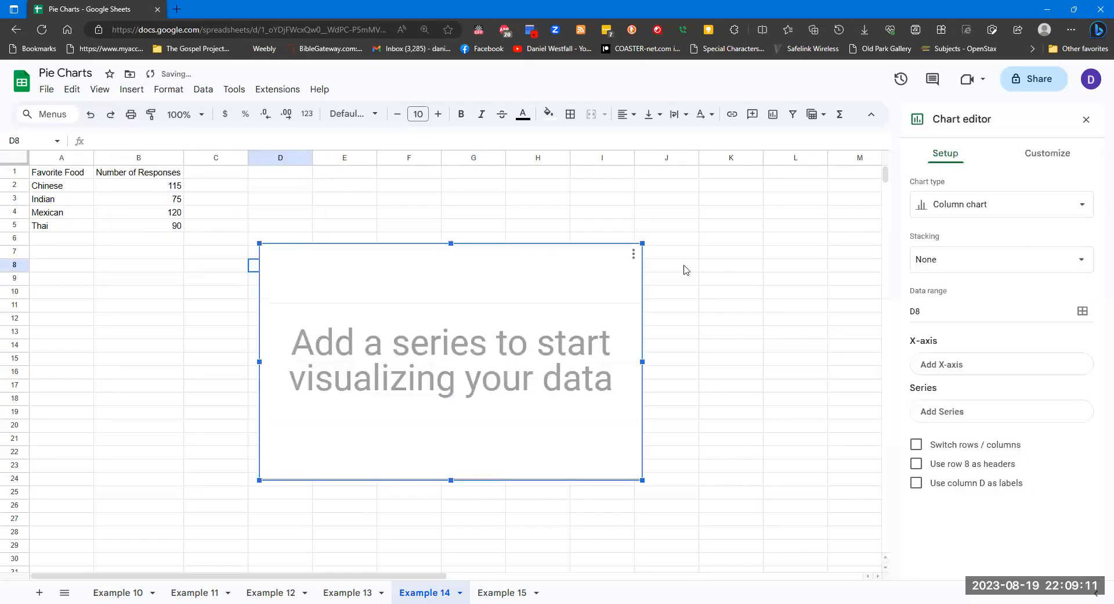
Make the Example 14 chart a pie chart with the data range A1:B5 and switch it to a 3D pie chart
{"action": "left_click", "coordinate": [1062, 213]}
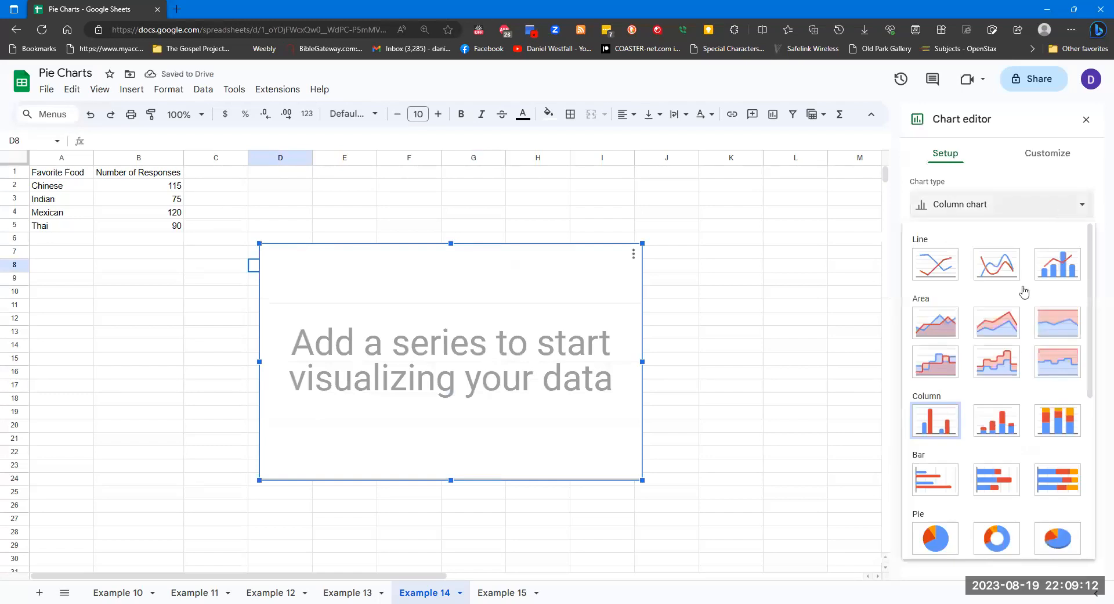
{"action": "left_click", "coordinate": [947, 541]}
{"action": "left_click_drag", "start_coordinate": [1015, 256], "coordinate": [883, 271]}
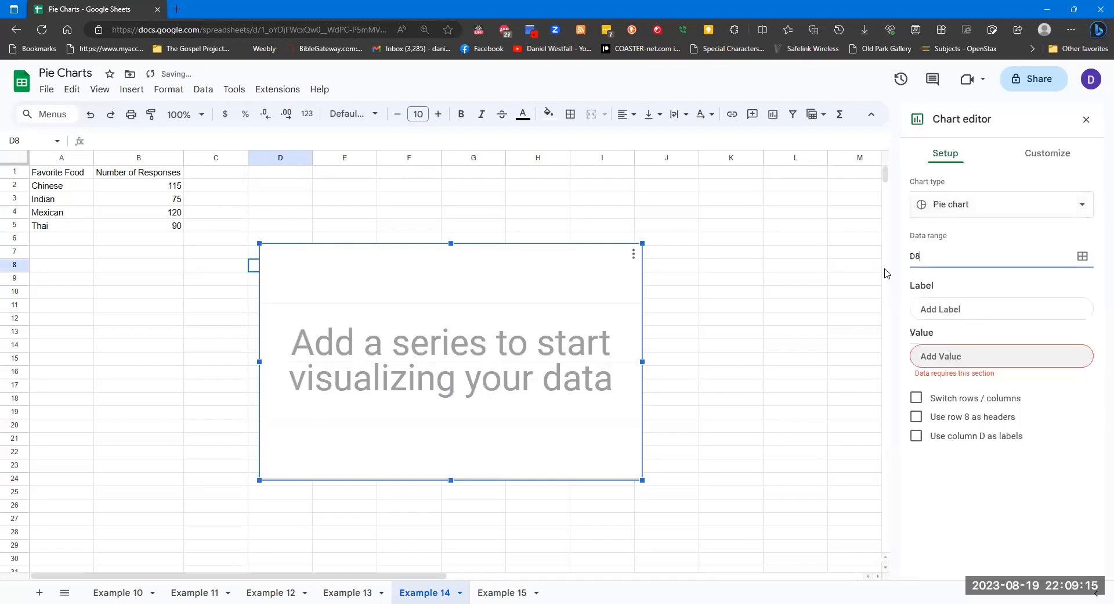
{"action": "type", "text": "A1"}
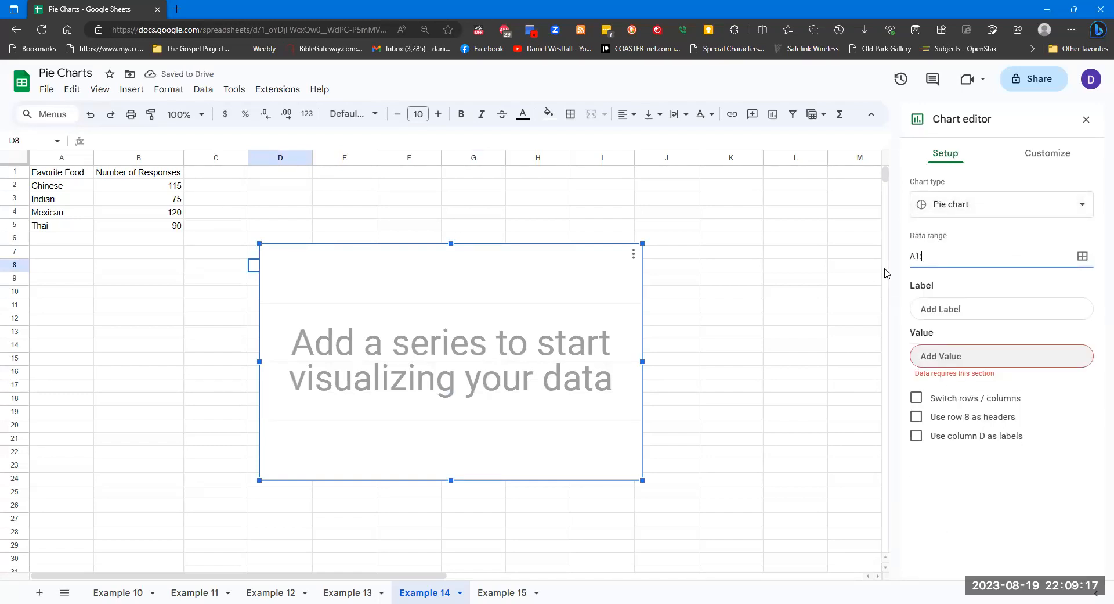
{"action": "type", "text": ":B5"}
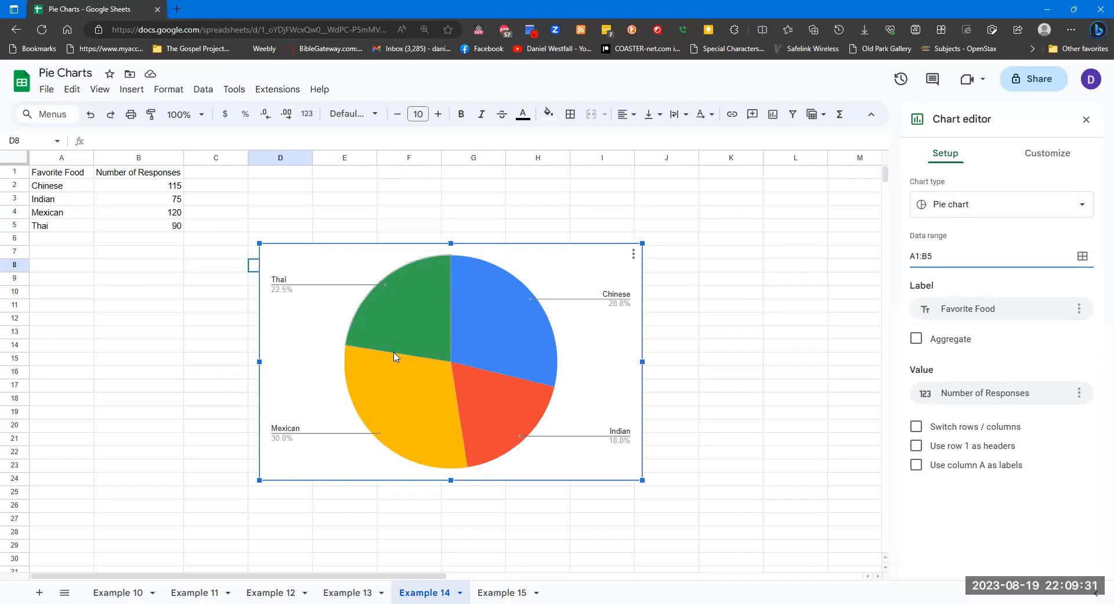
{"action": "left_click", "coordinate": [1062, 214]}
{"action": "left_click", "coordinate": [1070, 540]}
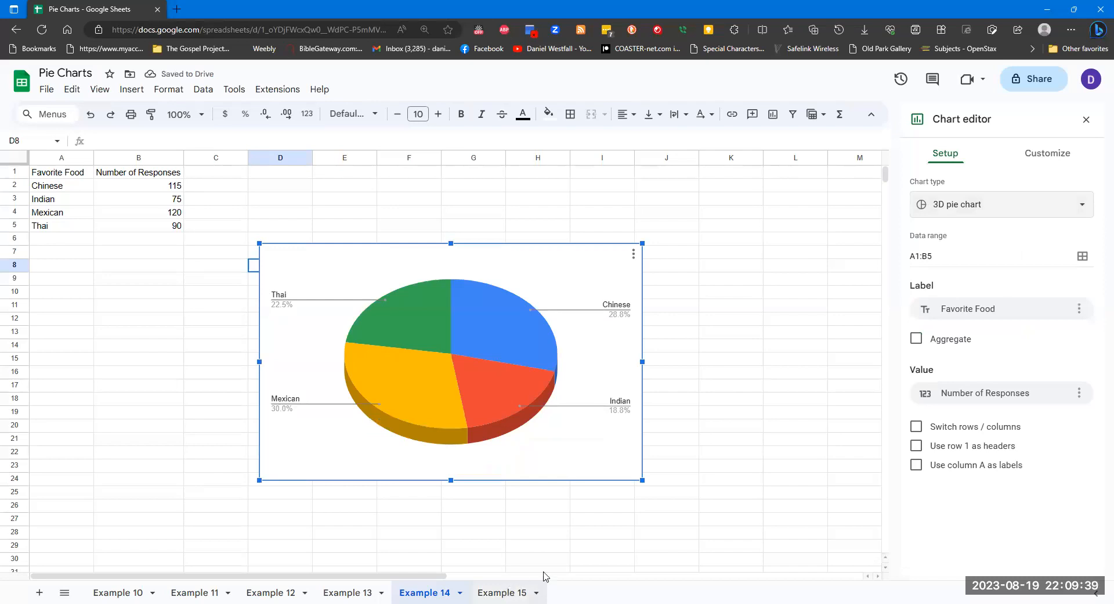
Insert a new chart on the Example 15 sheet from an empty cell away from the pizza topping data
{"action": "left_click", "coordinate": [509, 591]}
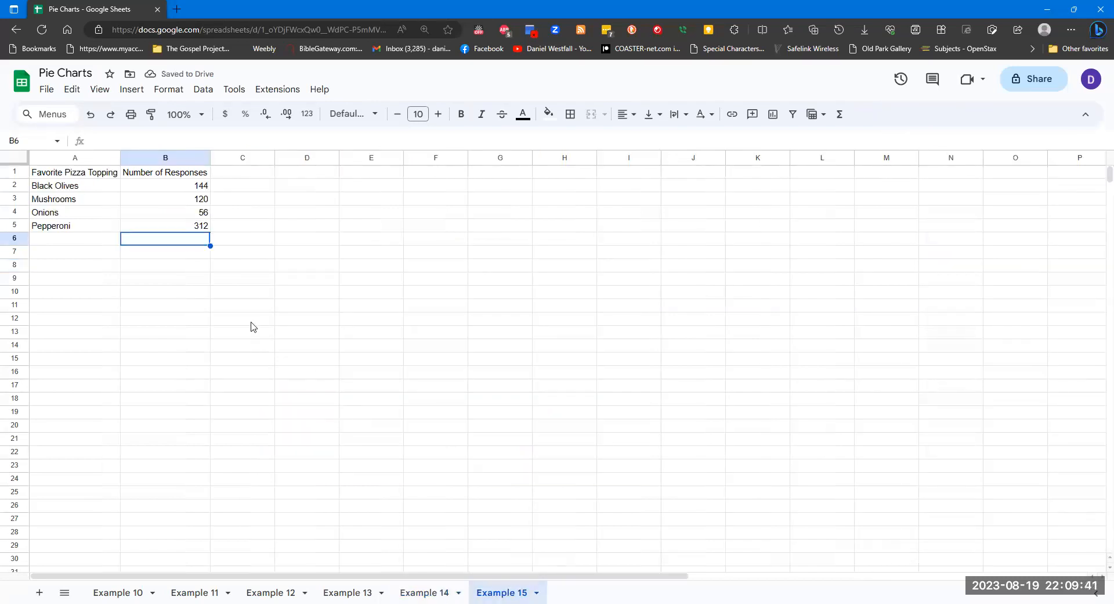
{"action": "left_click", "coordinate": [254, 267]}
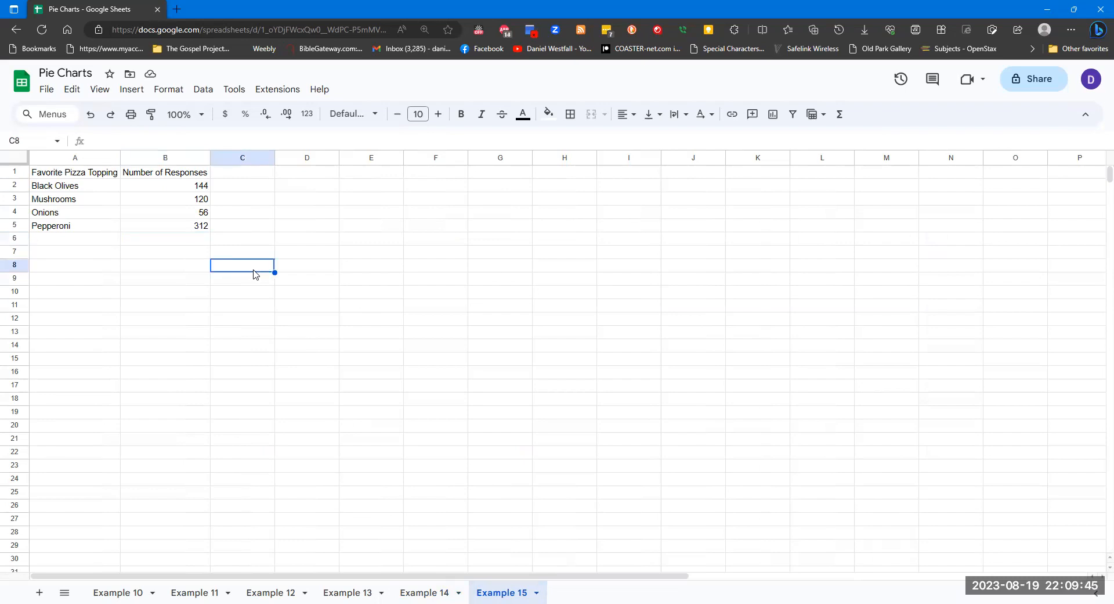
{"action": "left_click", "coordinate": [203, 88]}
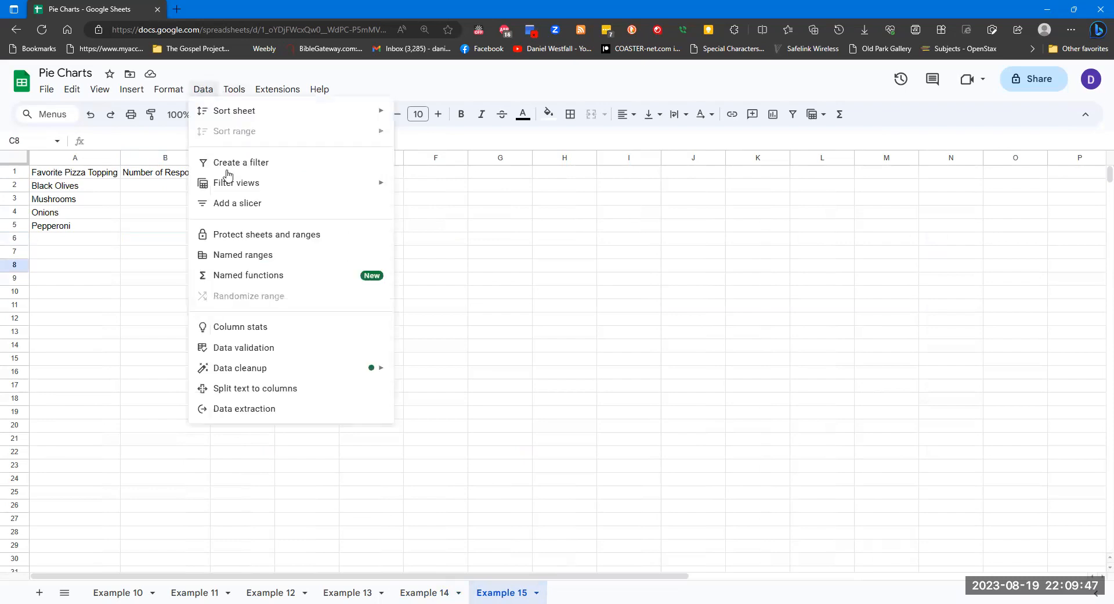
{"action": "left_click", "coordinate": [177, 90]}
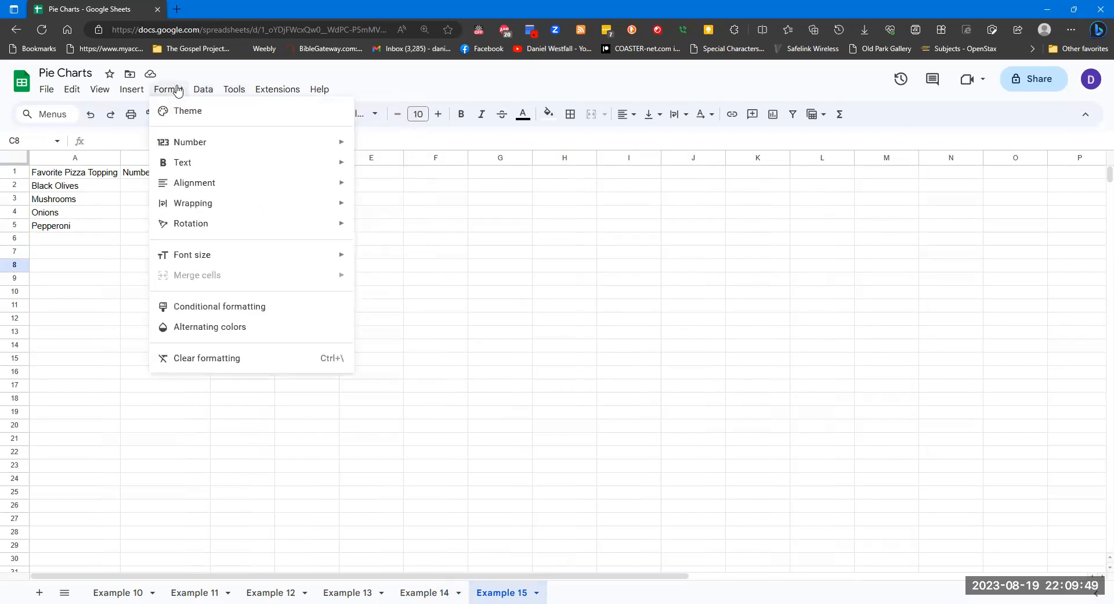
{"action": "left_click", "coordinate": [132, 90]}
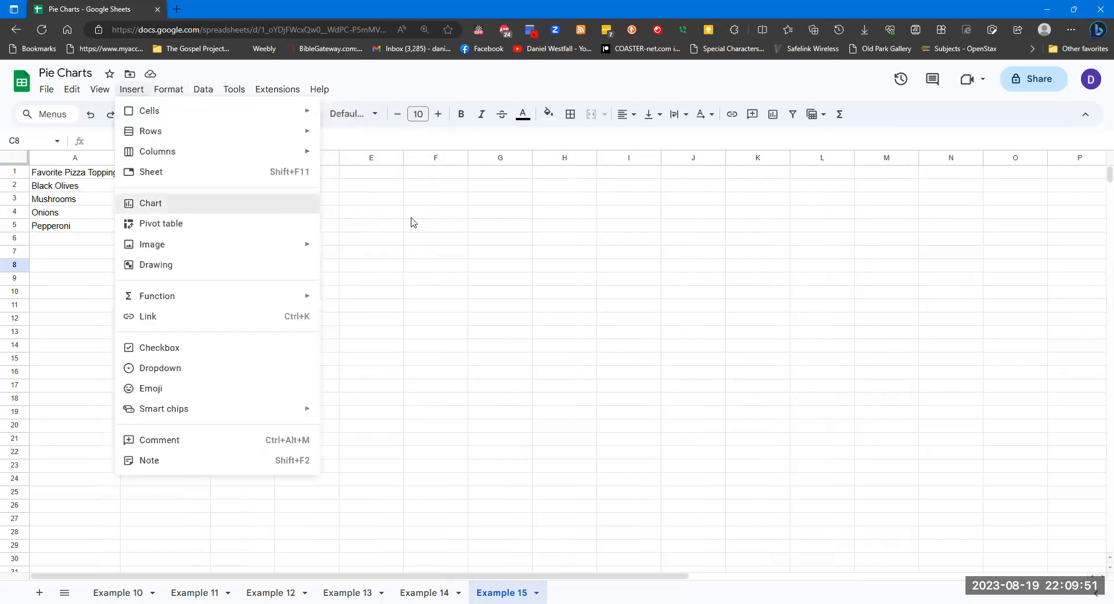
Make the Example 15 chart a pie chart with the data range A1:B5
{"action": "left_click", "coordinate": [996, 208]}
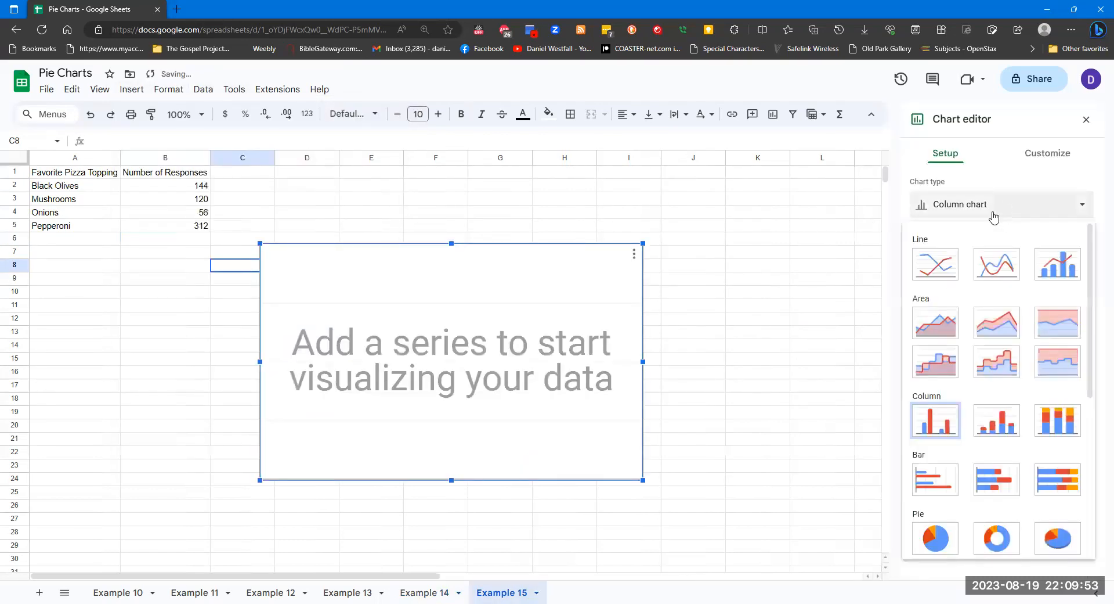
{"action": "left_click", "coordinate": [934, 540]}
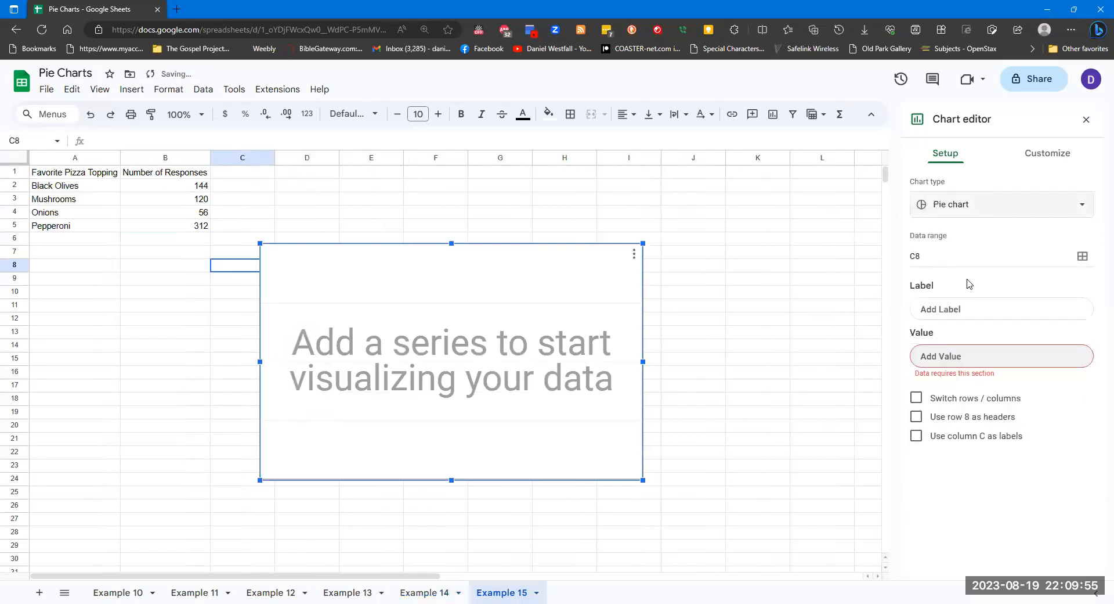
{"action": "left_click", "coordinate": [949, 261]}
{"action": "type", "text": "A1"}
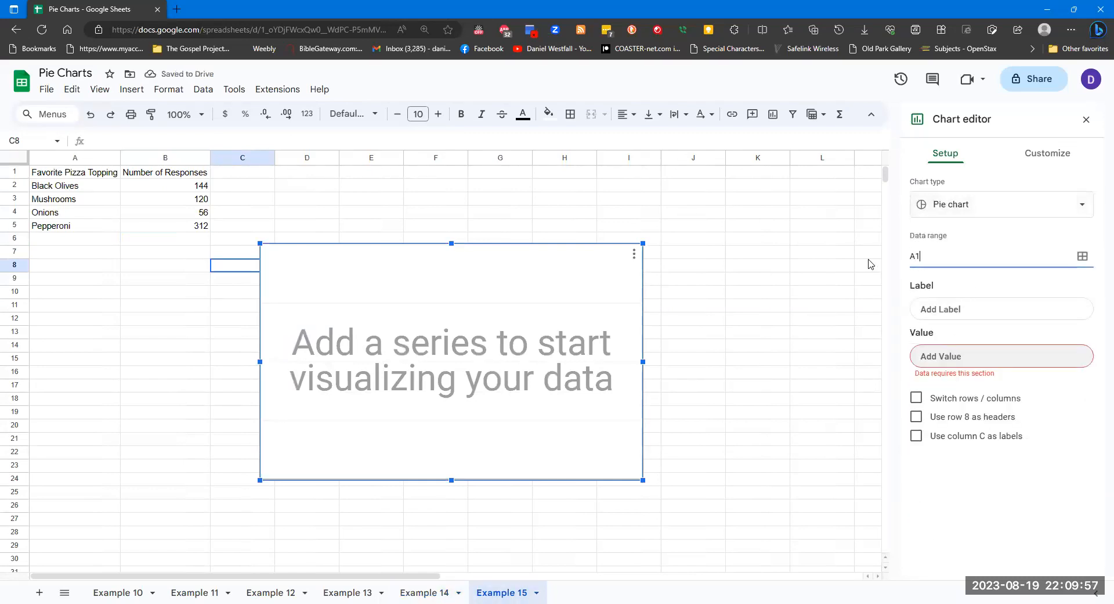
{"action": "type", "text": ":B5"}
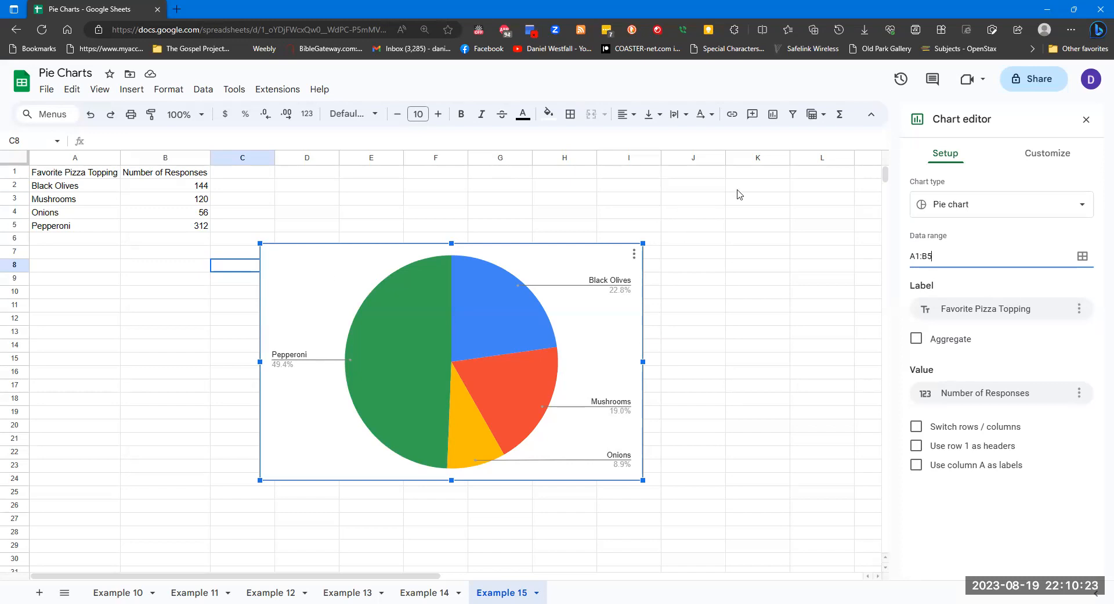
Title the Example 15 pie chart "Favorite Pizza Toppings"
{"action": "left_click", "coordinate": [1037, 155]}
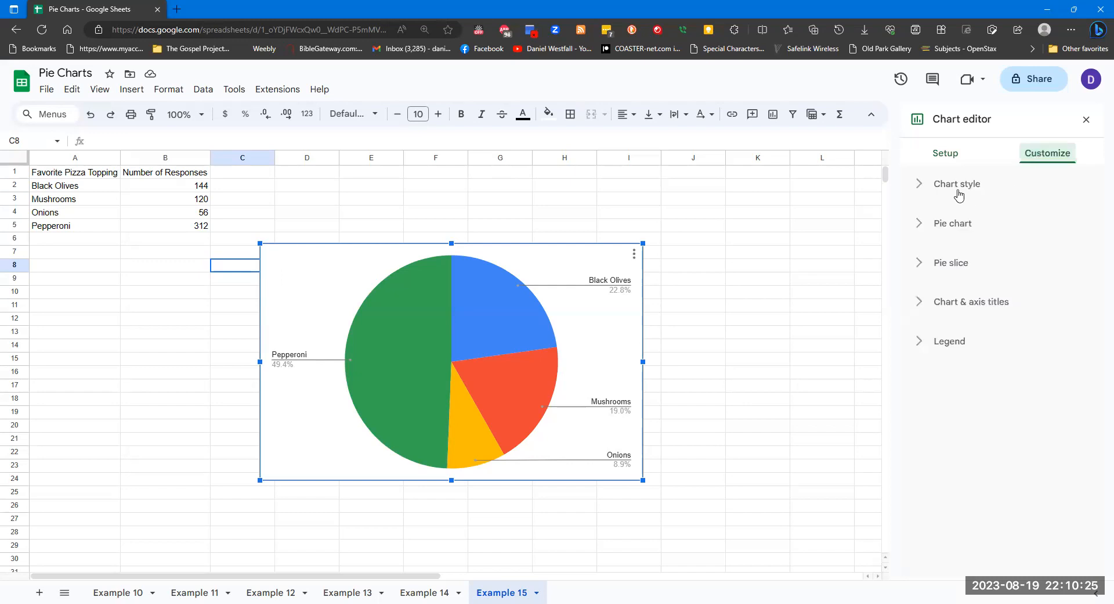
{"action": "left_click", "coordinate": [938, 309]}
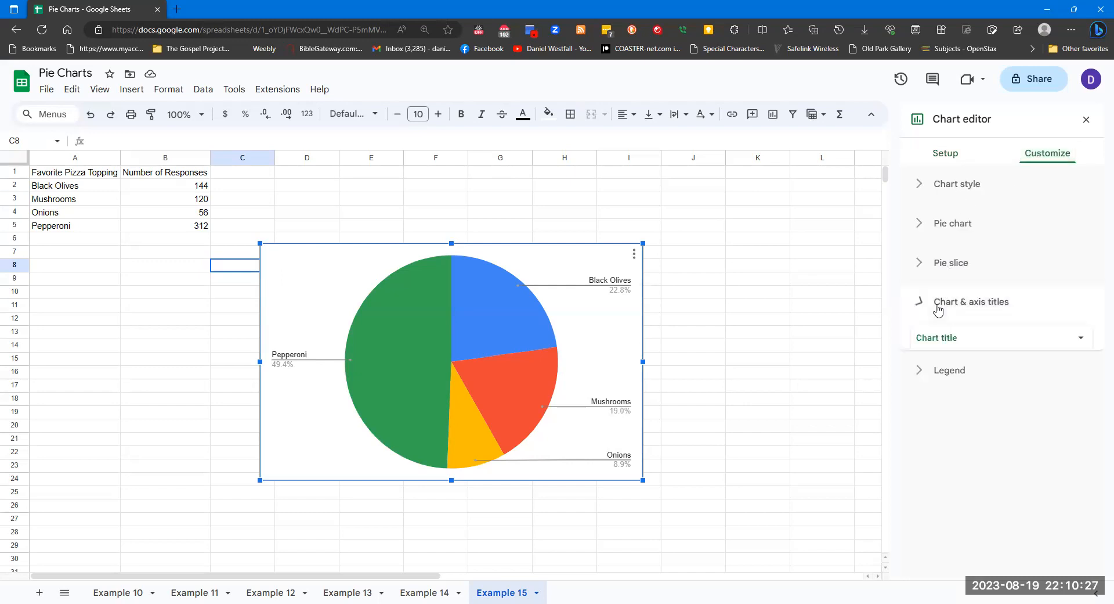
{"action": "left_click", "coordinate": [966, 400]}
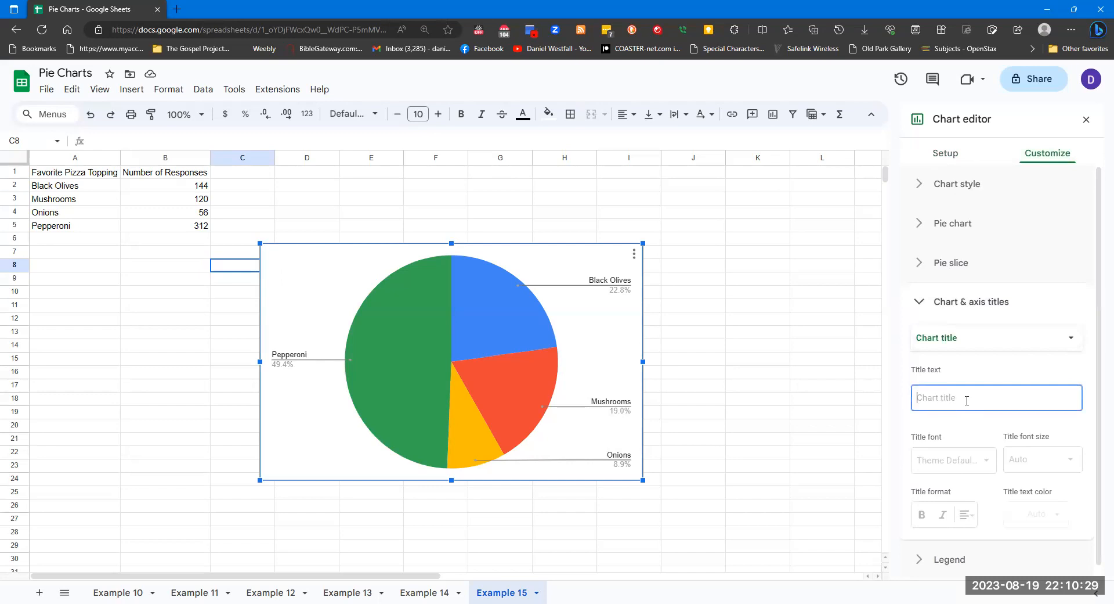
{"action": "type", "text": "Favorite"}
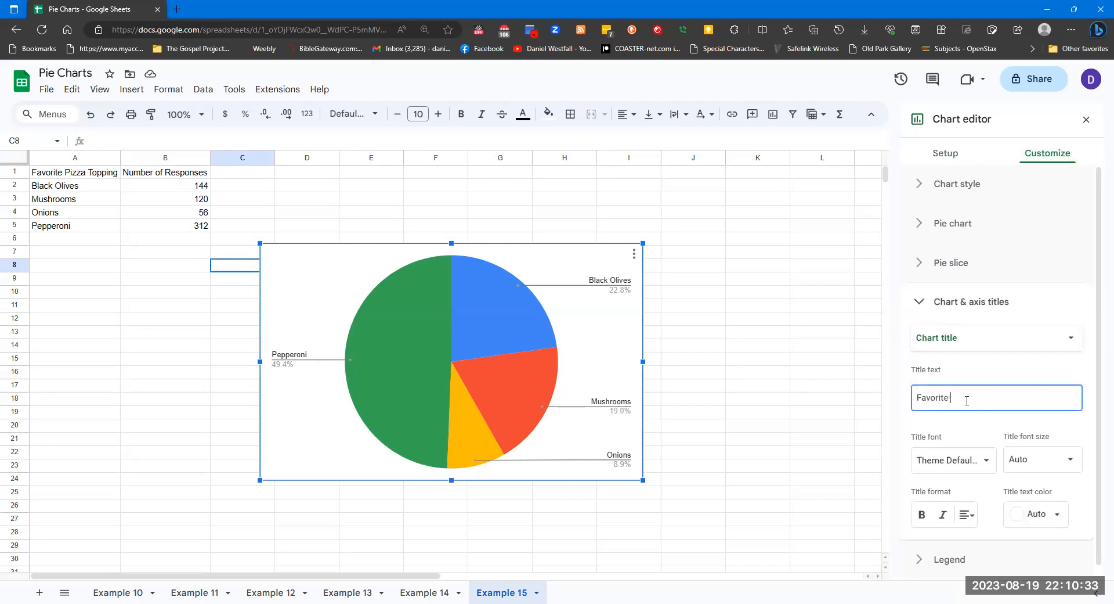
{"action": "type", "text": " Pizza Topipings"}
Replace the pizza topping chart's title with "Example 15" and collapse the title settings
{"action": "key", "text": "BackSpace"}
{"action": "key", "text": "BackSpace"}
{"action": "key", "text": "BackSpace"}
{"action": "key", "text": "BackSpace"}
{"action": "key", "text": "BackSpace"}
{"action": "key", "text": "BackSpace"}
{"action": "key", "text": "BackSpace"}
{"action": "key", "text": "BackSpace"}
{"action": "key", "text": "BackSpace"}
{"action": "key", "text": "BackSpace"}
{"action": "key", "text": "BackSpace"}
{"action": "key", "text": "BackSpace"}
{"action": "key", "text": "BackSpace"}
{"action": "key", "text": "BackSpace"}
{"action": "key", "text": "BackSpace"}
{"action": "key", "text": "BackSpace"}
{"action": "key", "text": "BackSpace"}
{"action": "key", "text": "BackSpace"}
{"action": "key", "text": "BackSpace"}
{"action": "key", "text": "BackSpace"}
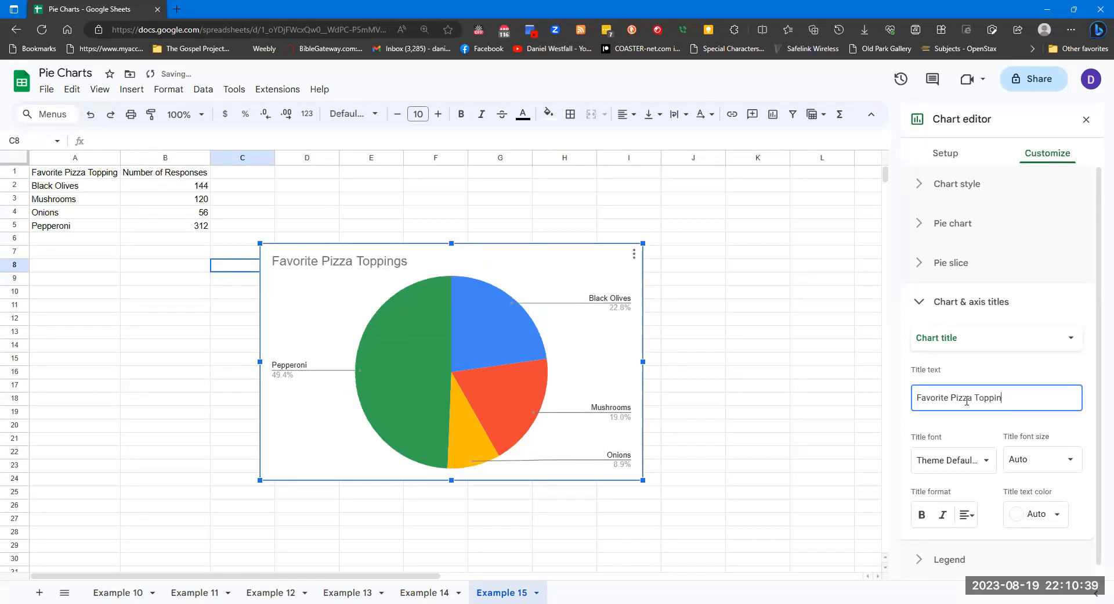
{"action": "type", "text": "Example 15"}
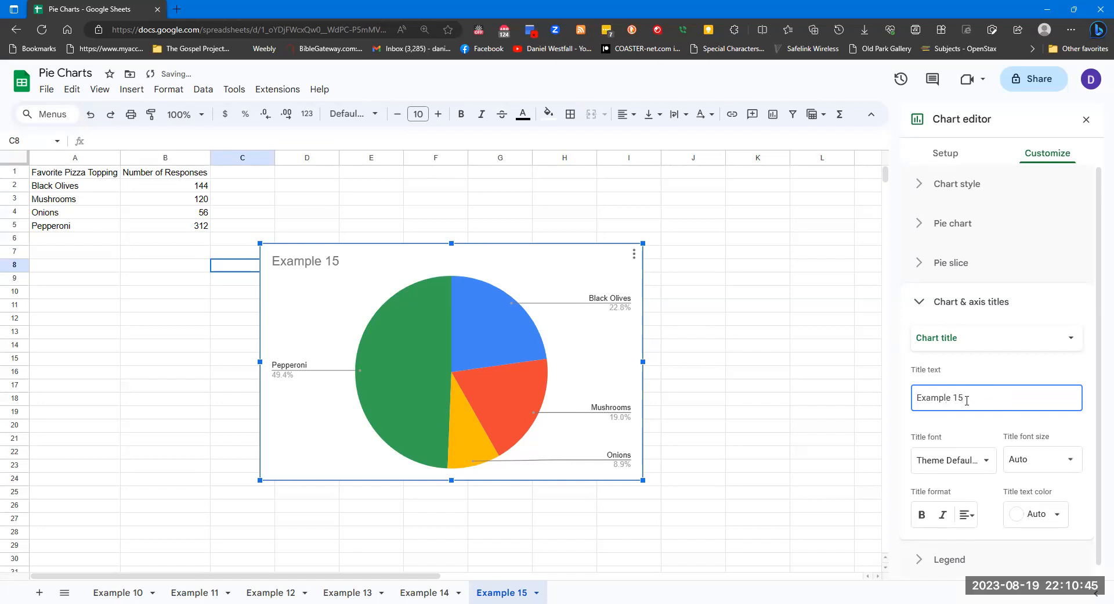
{"action": "scroll", "coordinate": [1038, 400], "scroll_direction": "down", "scroll_amount": 1}
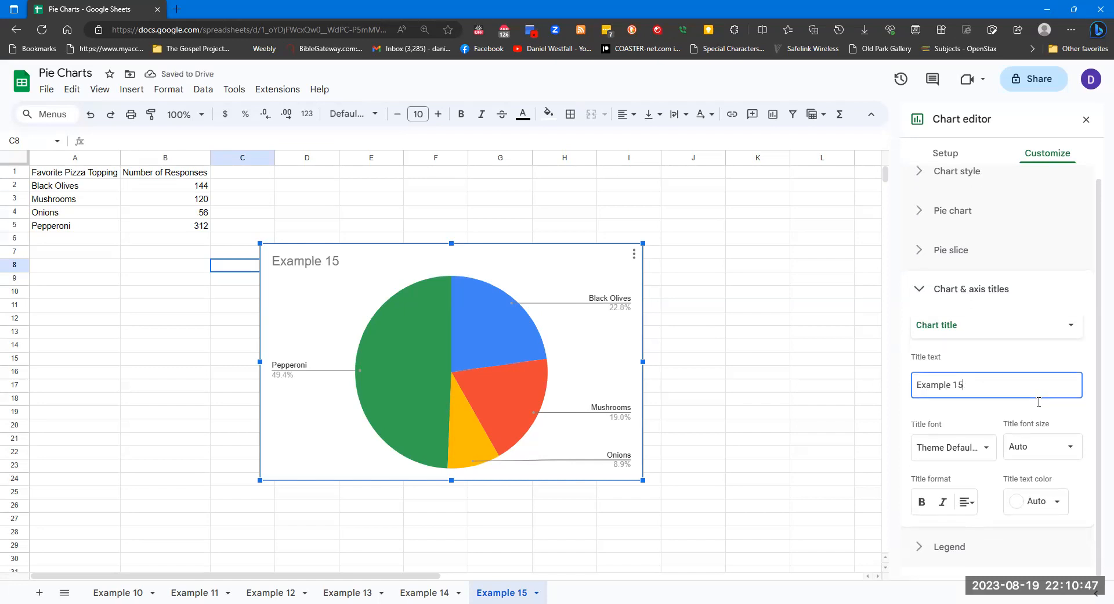
{"action": "left_click", "coordinate": [955, 289]}
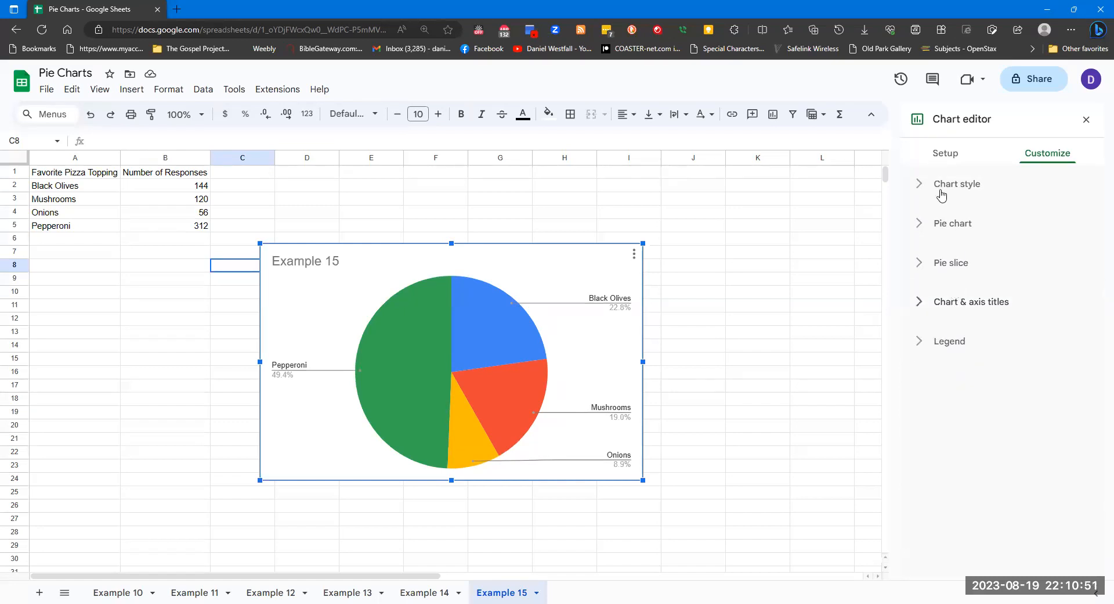